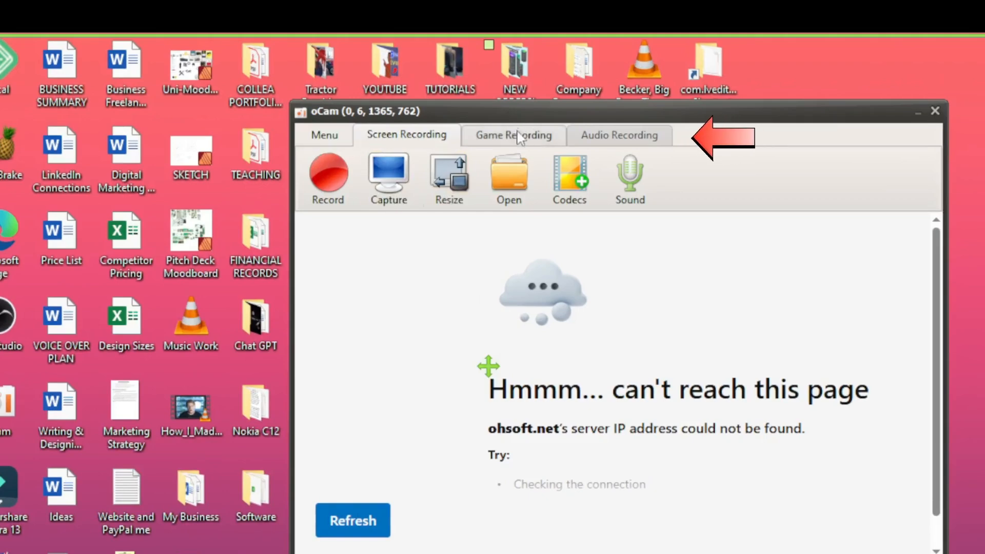
Step: Look over the Game Recording and Audio Recording modes, dismissing the game manual offer, and return to Screen Recording
left_click(491, 136)
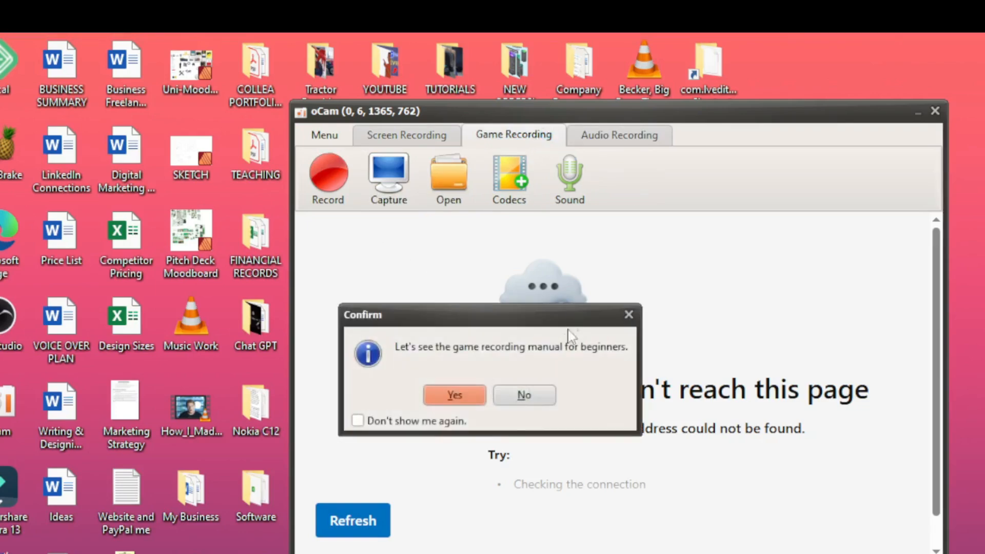
left_click(629, 315)
left_click(618, 136)
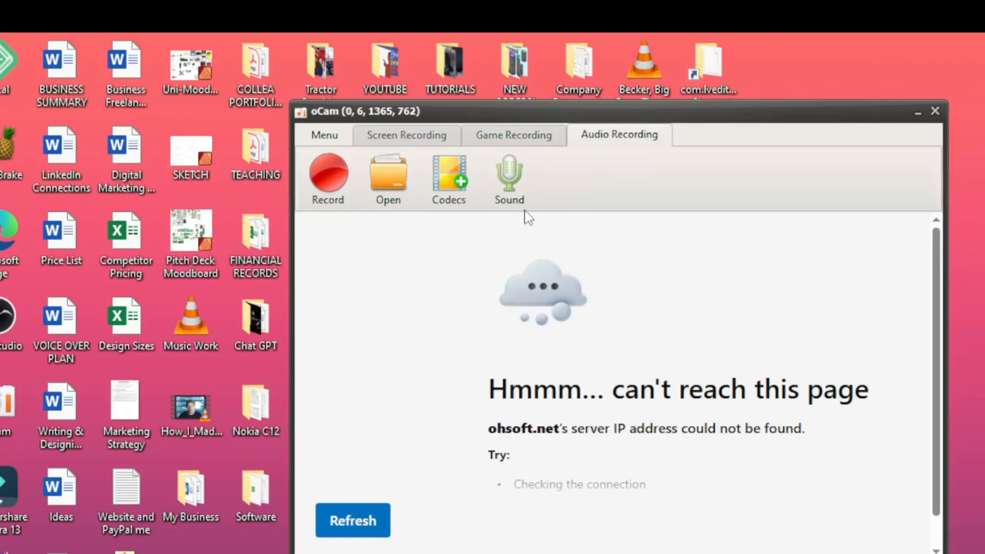
left_click(533, 148)
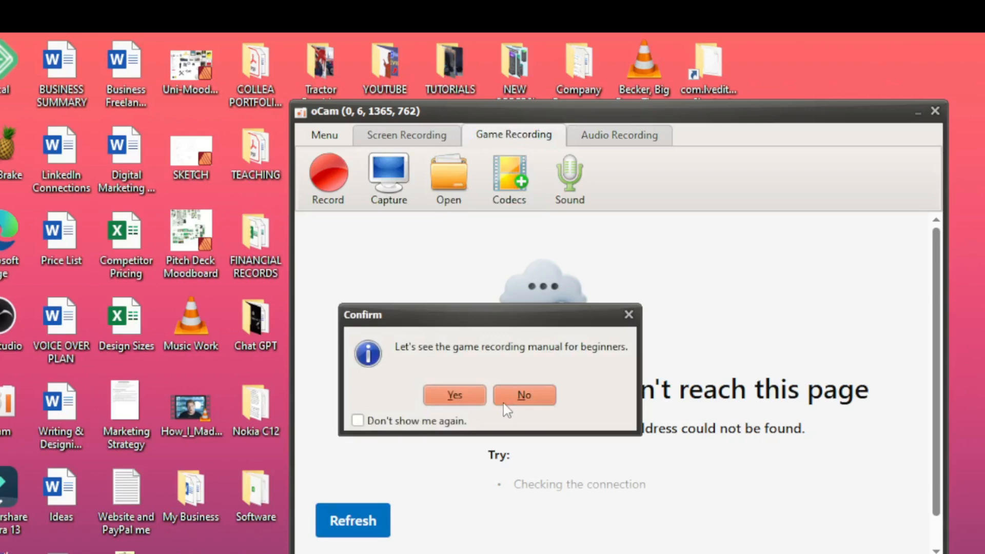
left_click(504, 400)
left_click(388, 142)
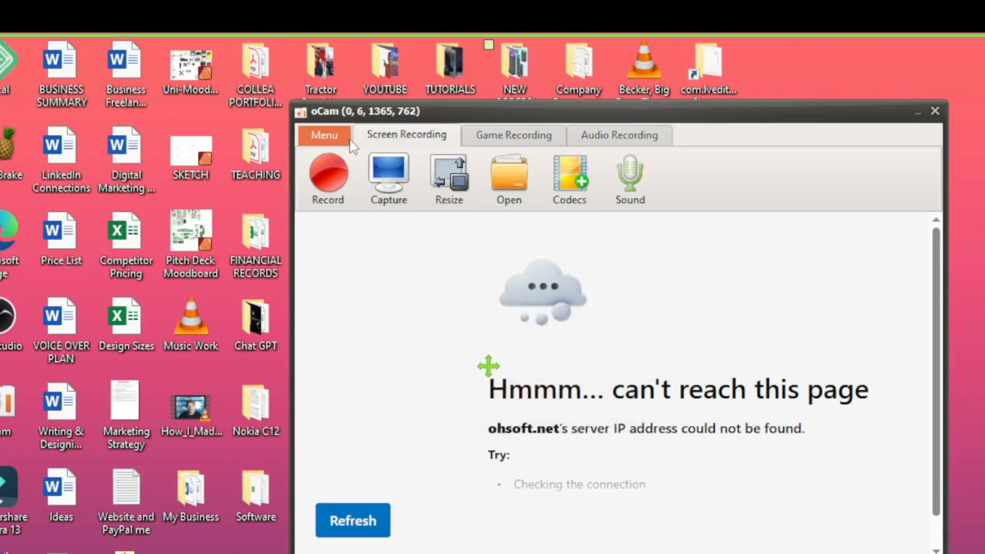
Step: Open the general recording options and adjust the video FPS setting
left_click(334, 141)
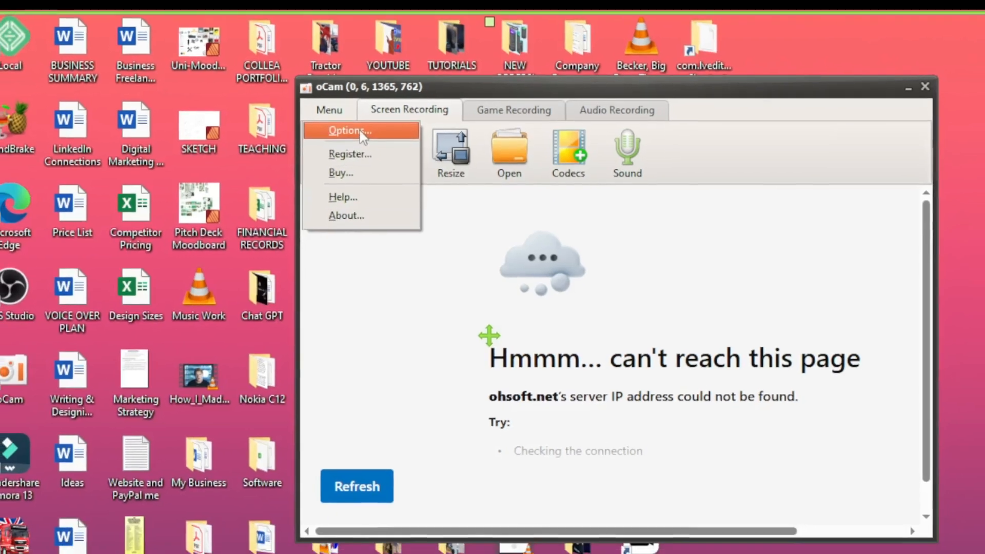
left_click(341, 156)
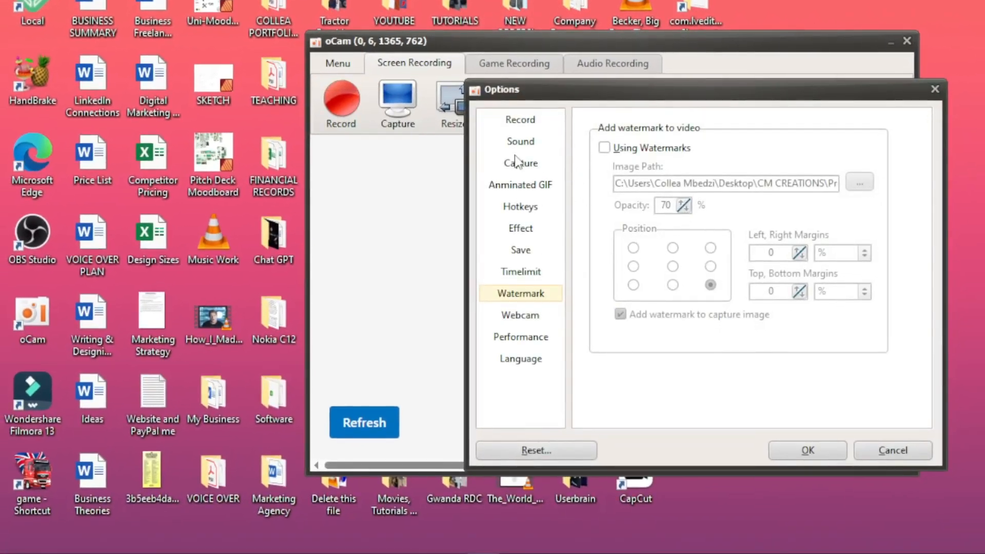
left_click(519, 124)
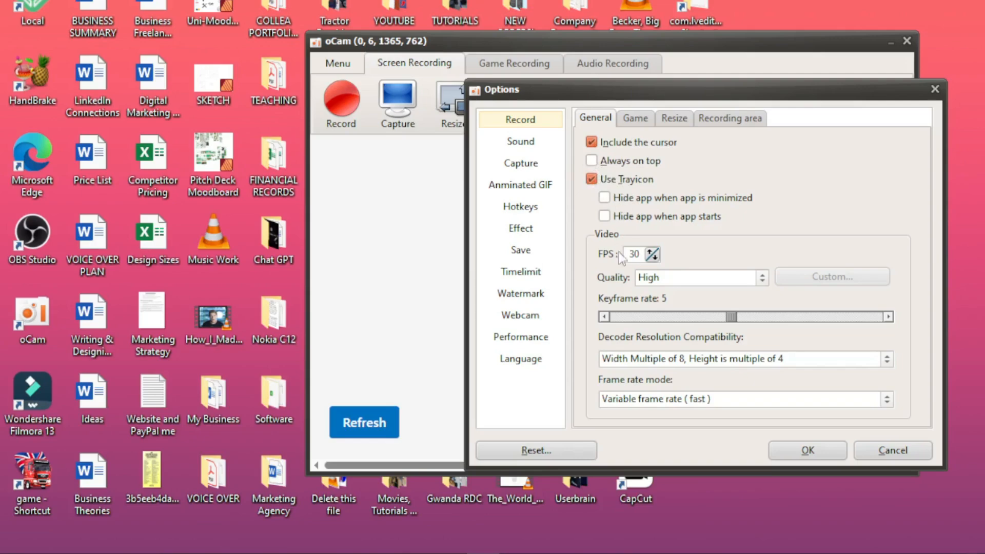
left_click(646, 249)
left_click(655, 260)
key("Down")
key("Down")
Step: Review the game recording options, enable Resize a video and check the available resolution presets
left_click(637, 119)
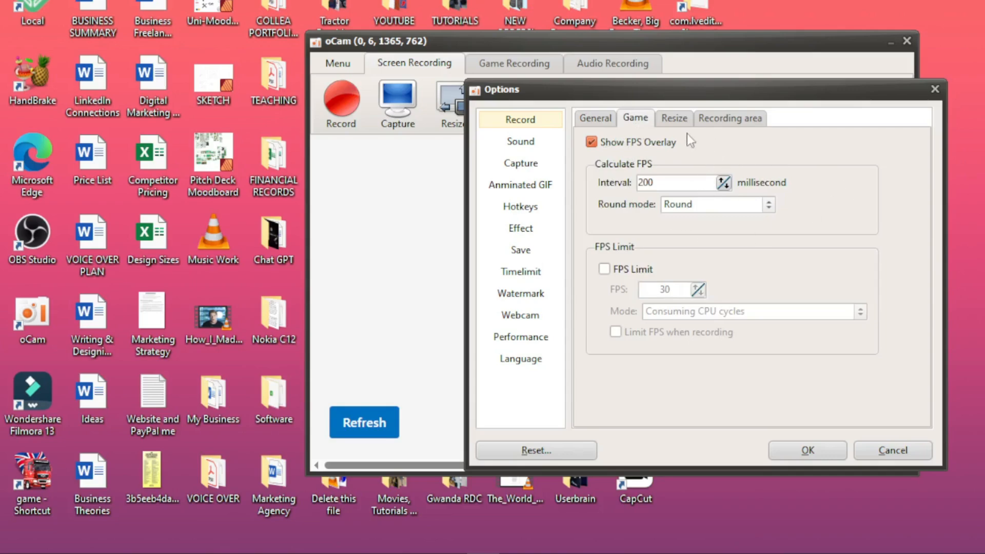
left_click(673, 119)
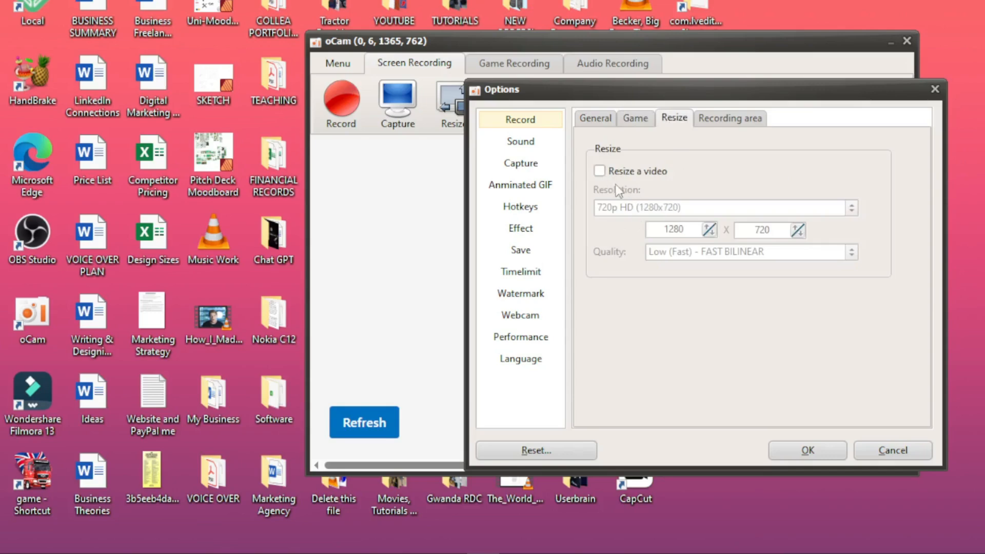
left_click(598, 171)
left_click(640, 208)
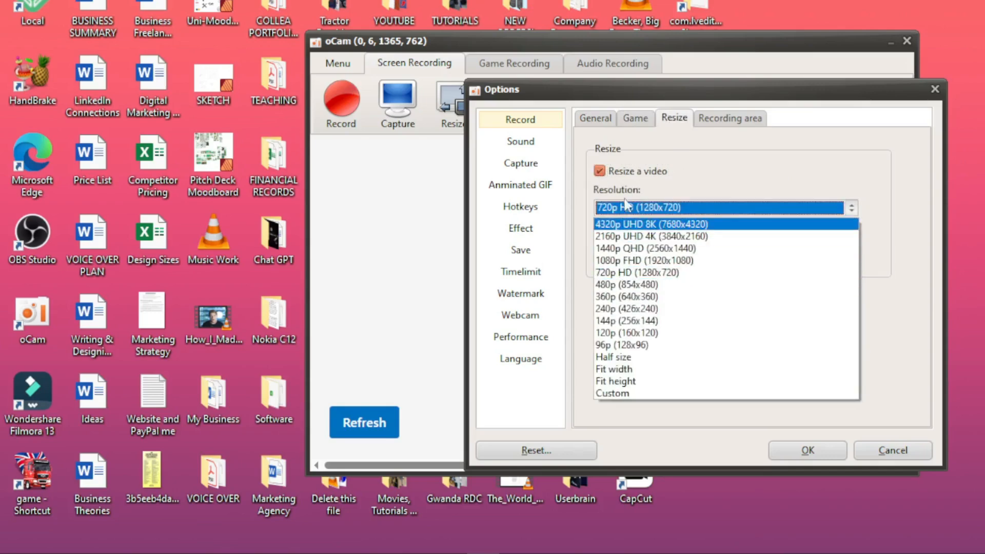
left_click(603, 176)
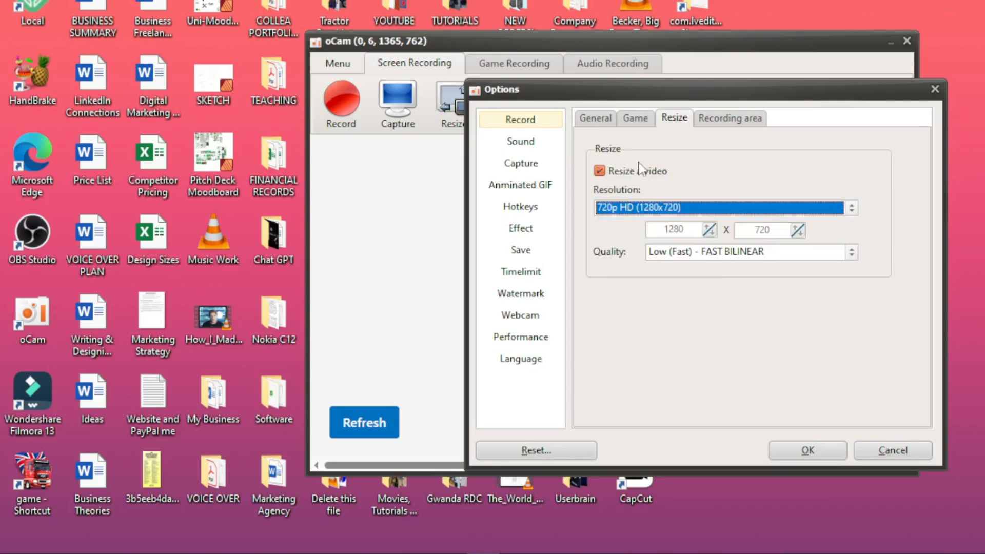
left_click(599, 171)
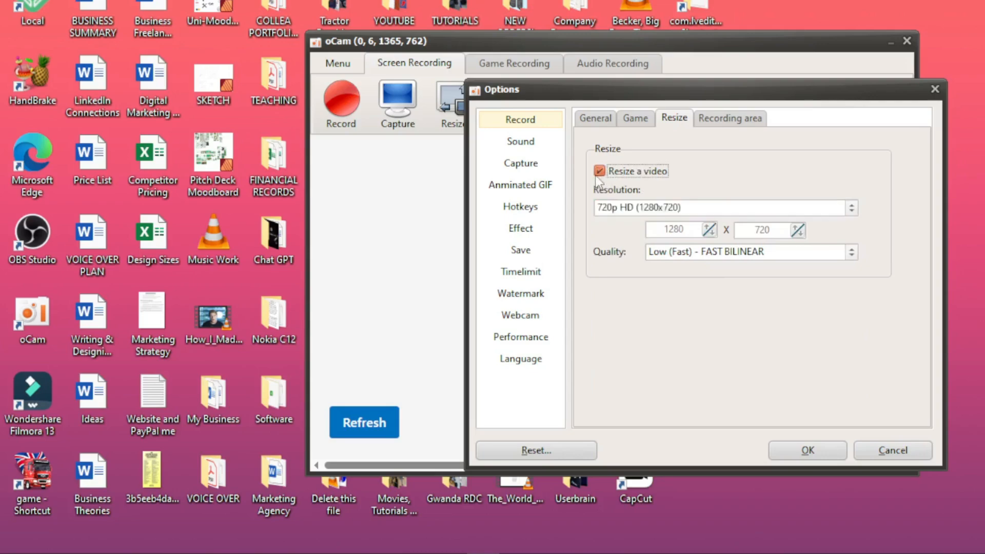
Step: Try the option that keeps the recording area around the mouse cursor, then switch it back off
left_click(734, 119)
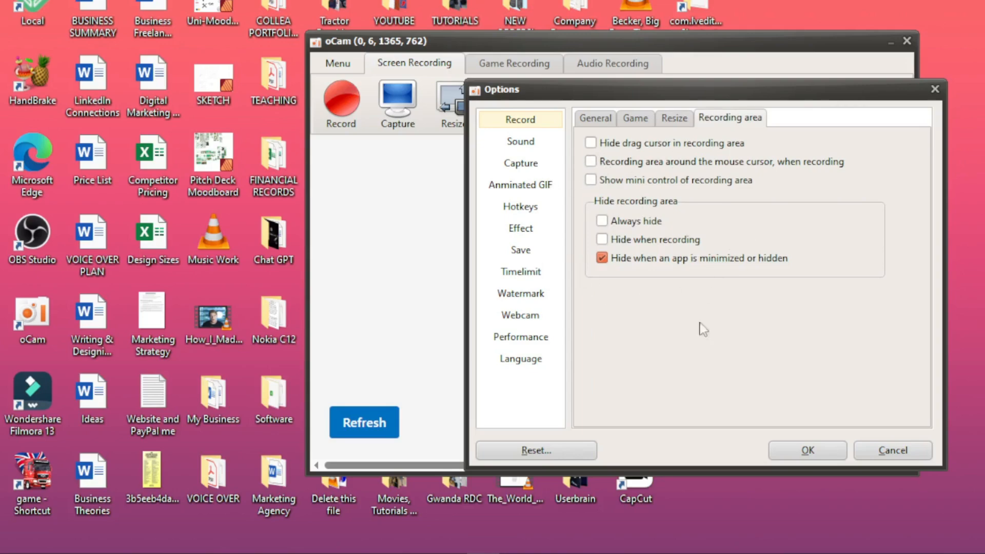
left_click(591, 162)
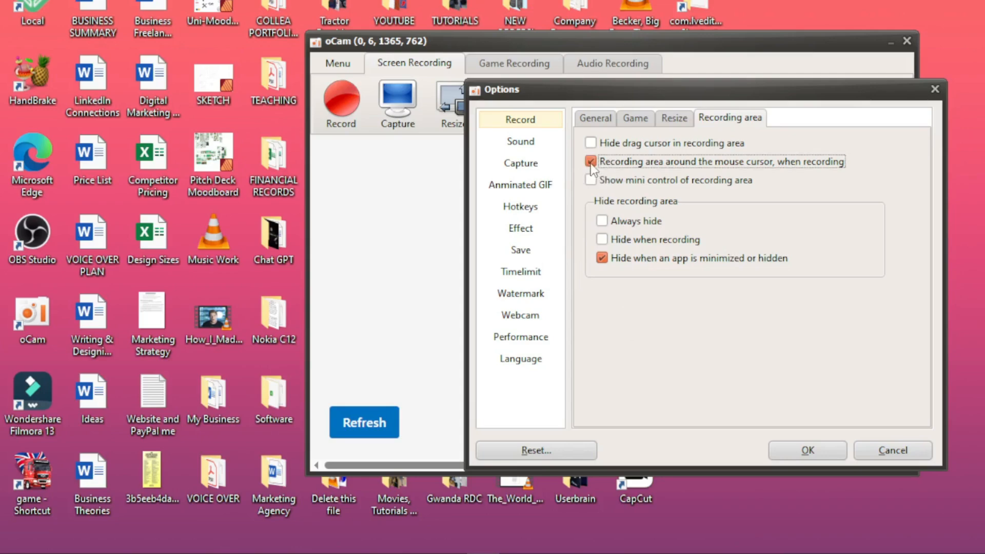
left_click(591, 162)
Step: Examine the microphone input source choices in the sound settings
left_click(531, 146)
left_click(827, 169)
left_click(765, 136)
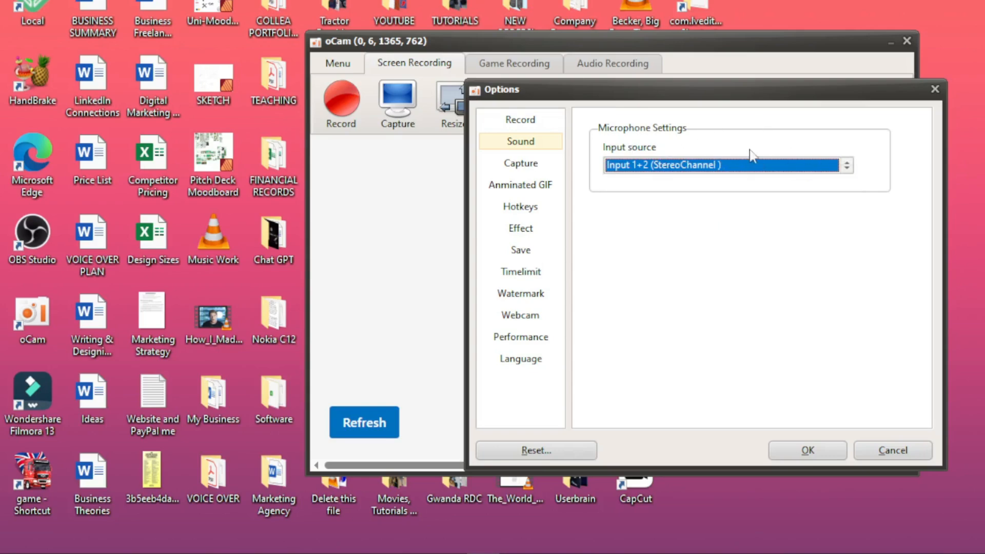
left_click(819, 166)
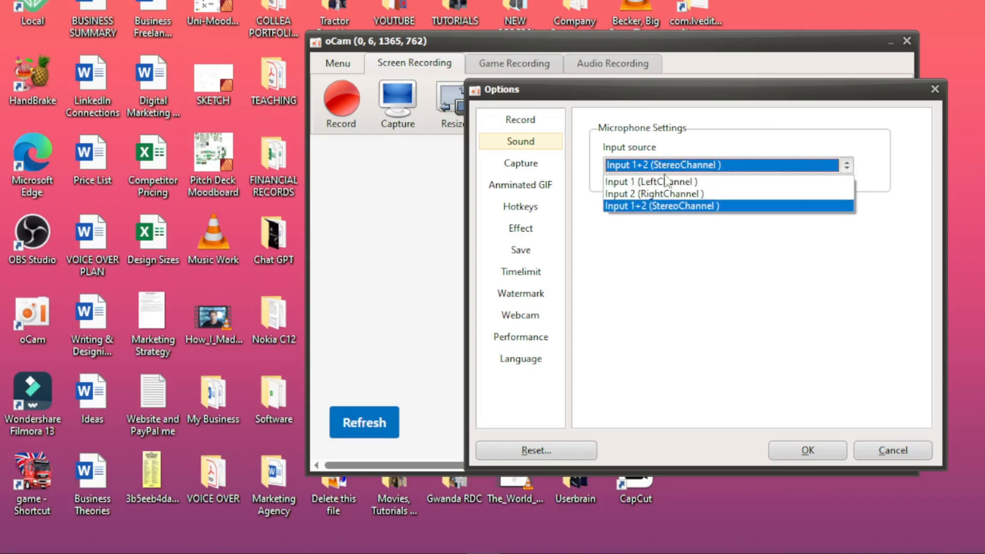
left_click(796, 118)
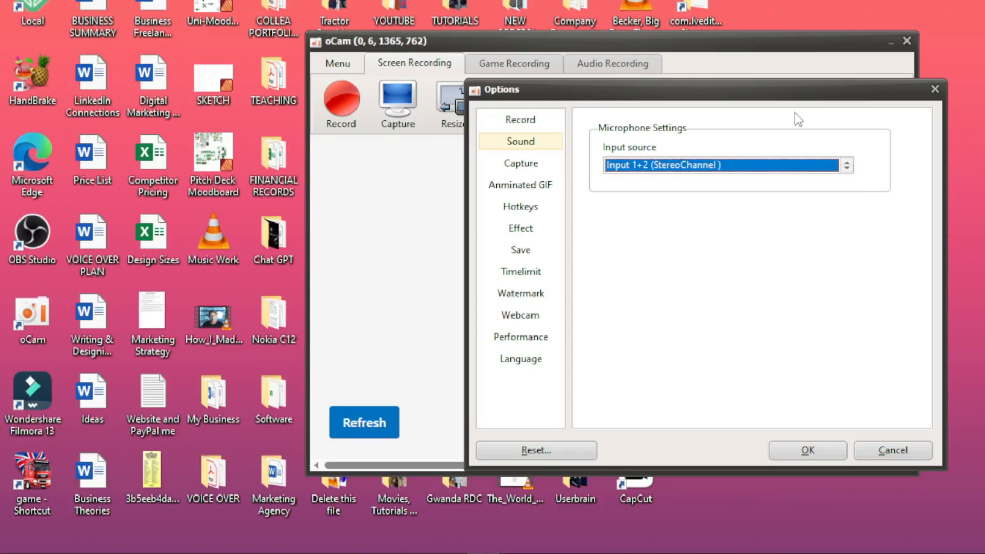
Step: Examine the screen capture settings and the available image file formats
left_click(510, 163)
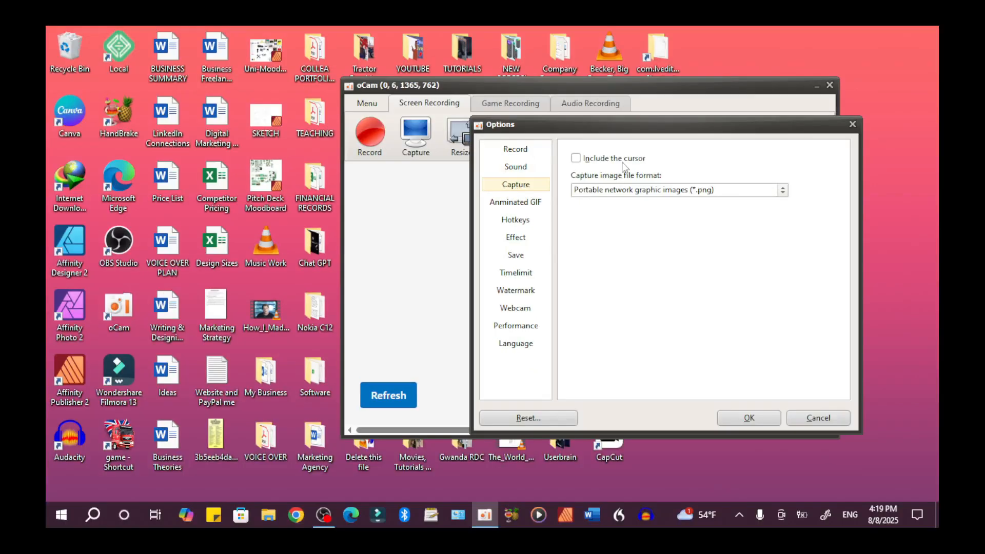
left_click(780, 190)
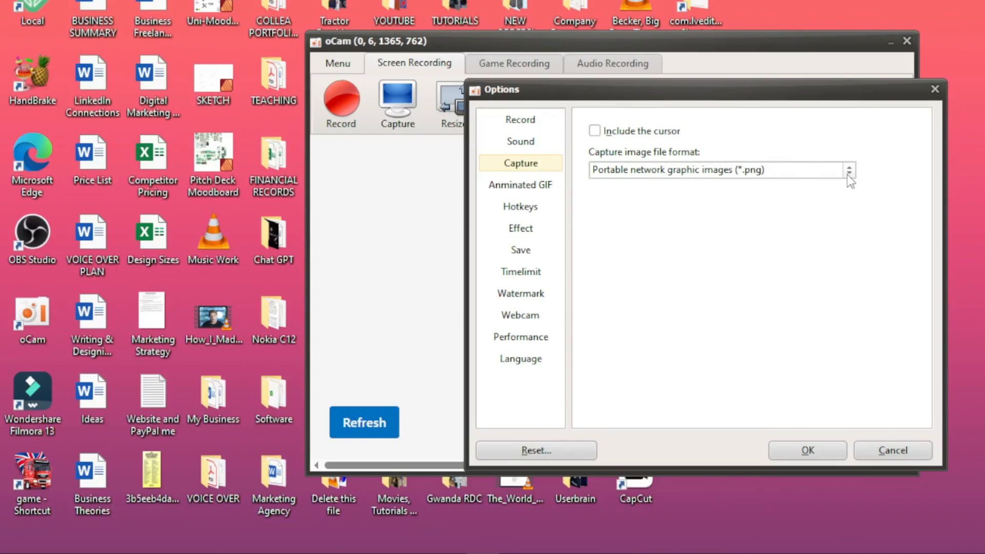
left_click(845, 177)
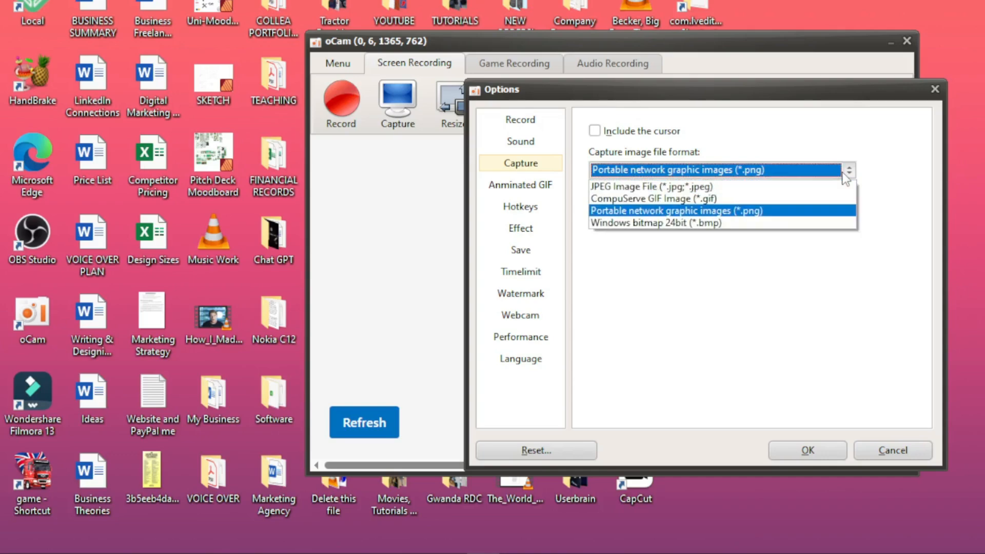
left_click(749, 135)
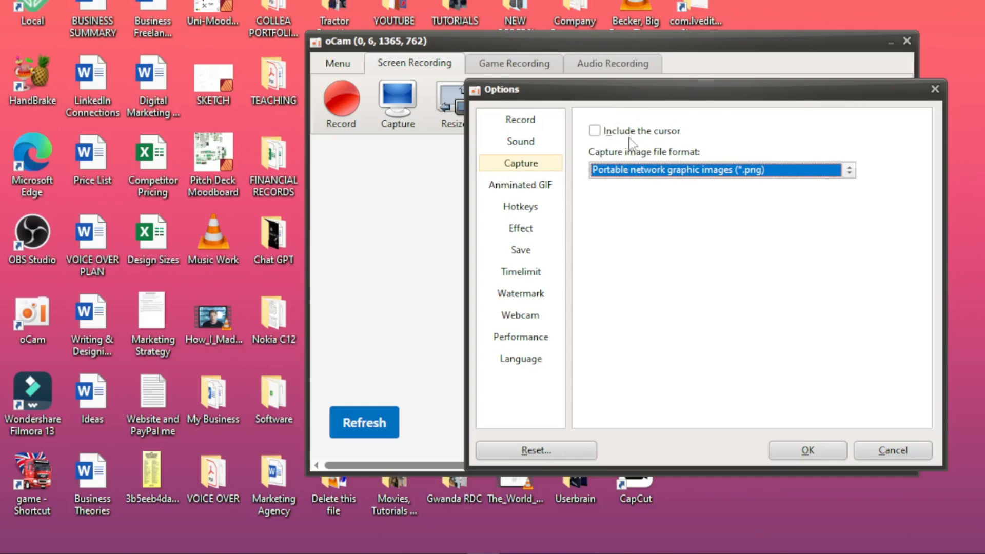
Step: Review the animated GIF settings and the hotkey settings
left_click(537, 185)
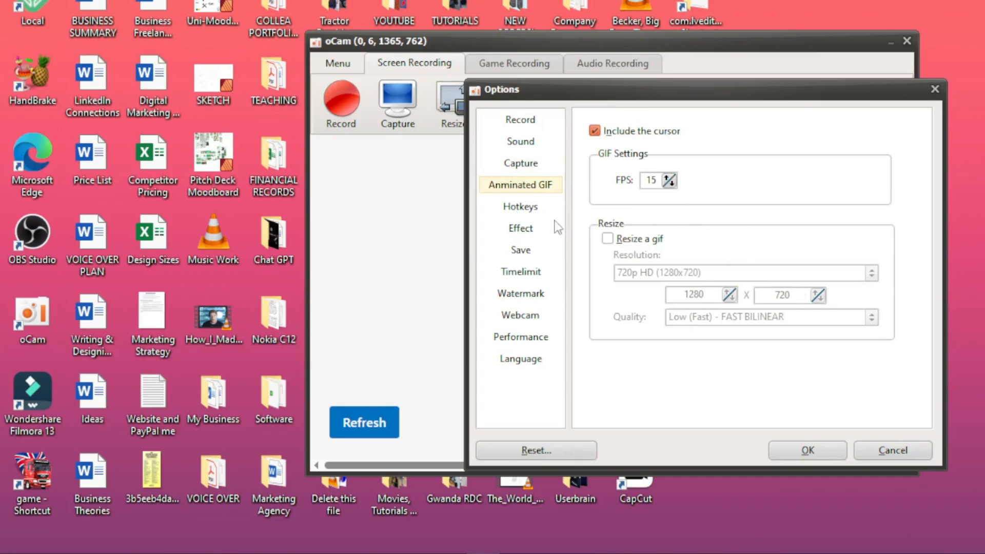
left_click(518, 208)
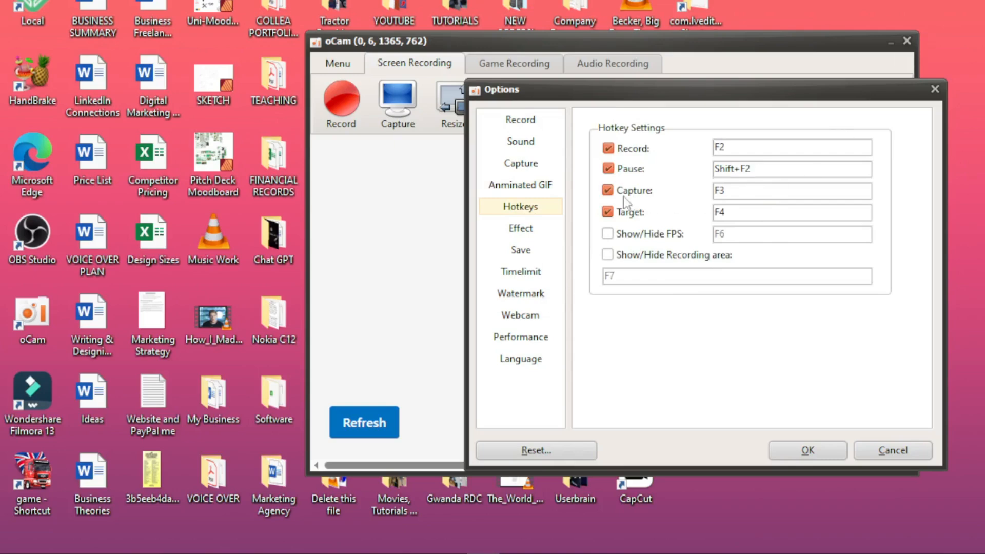
left_click(608, 170)
Step: Enable the mouse left-click effect, keeping the Rings style, and enable the mouse right-click effect
left_click(523, 228)
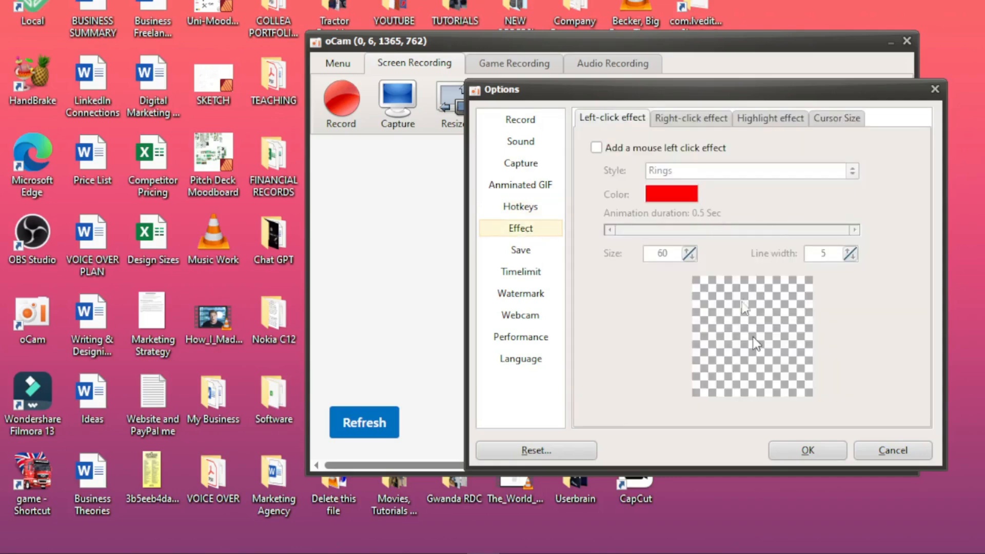
left_click(596, 148)
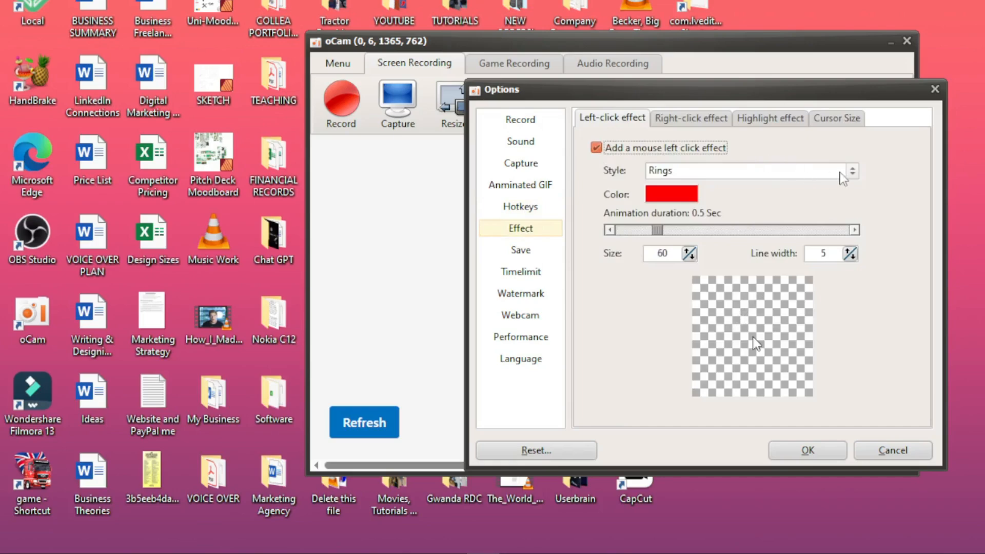
left_click(849, 174)
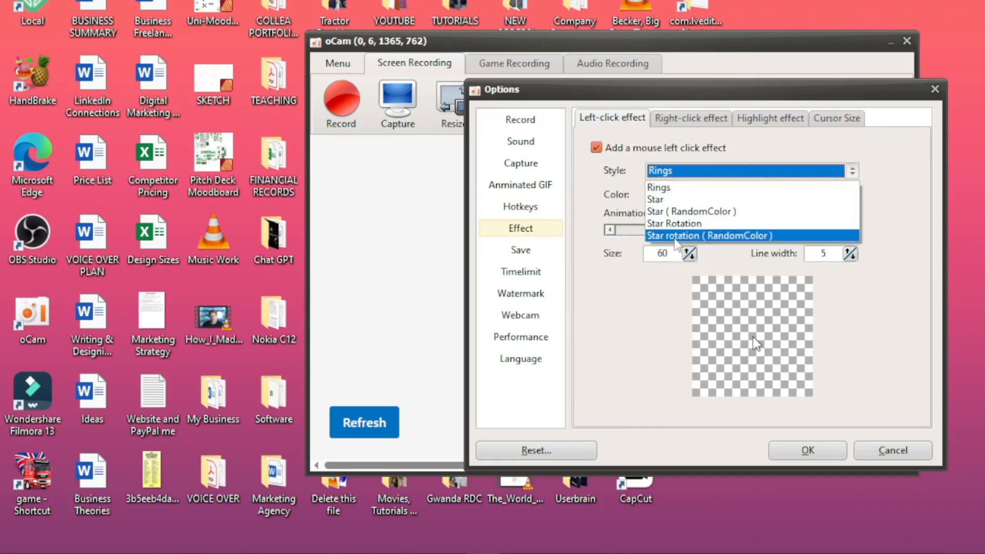
left_click(851, 310)
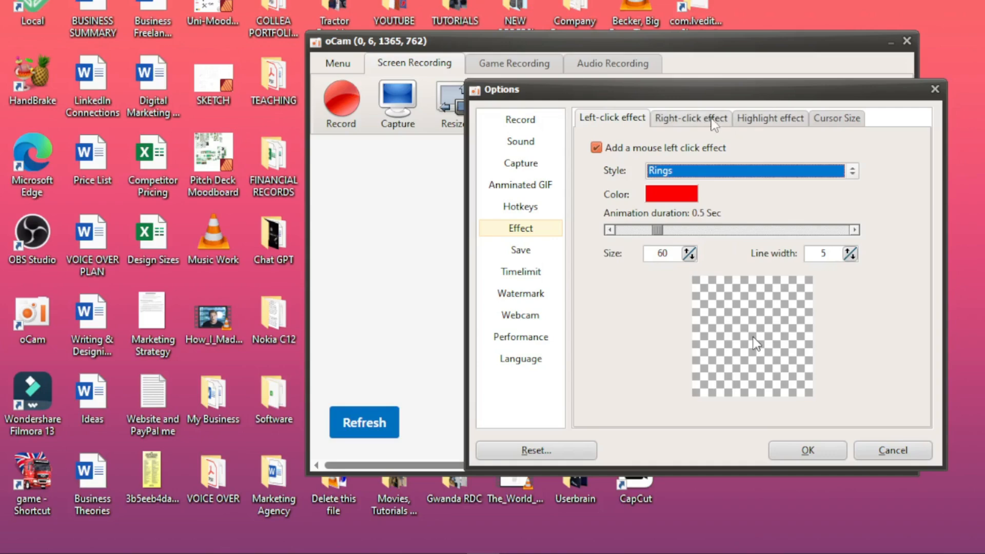
left_click(713, 122)
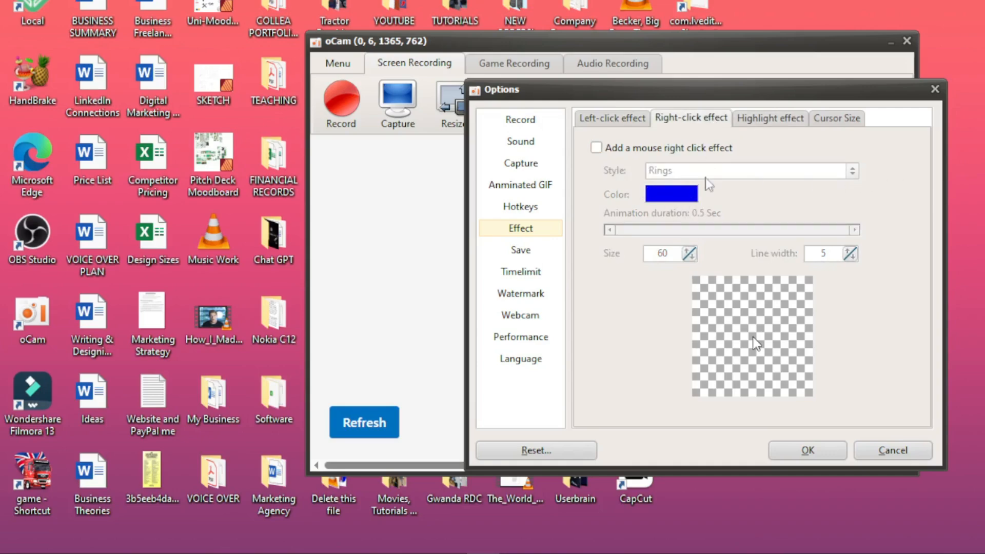
left_click(597, 148)
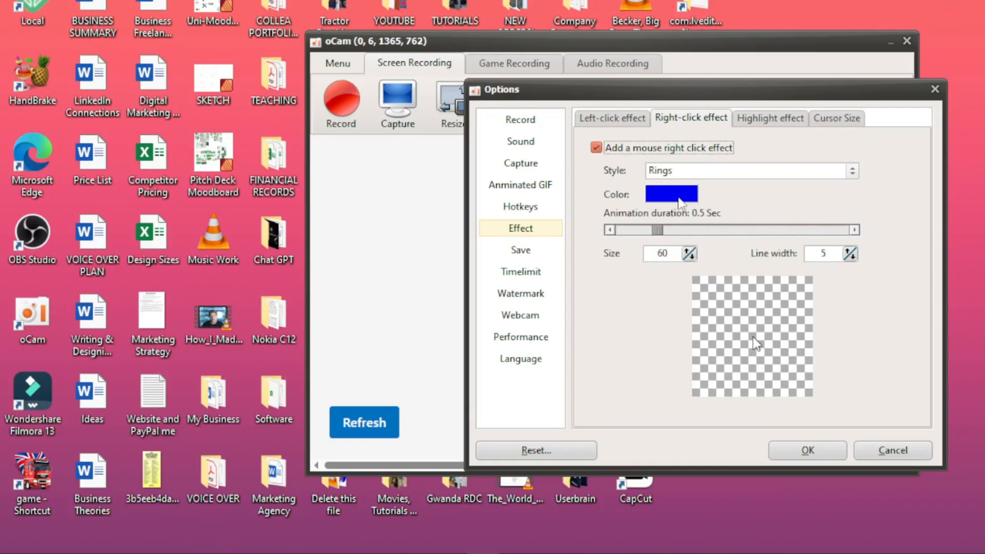
Step: Enable the mouse cursor highlight effect and set its soft edge to 38 and opacity to 55
left_click(758, 117)
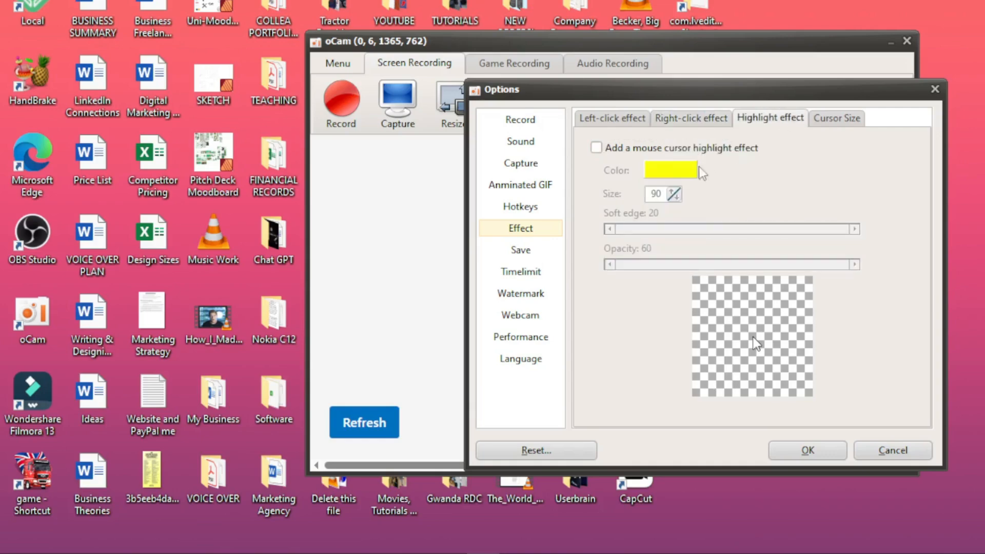
left_click(607, 150)
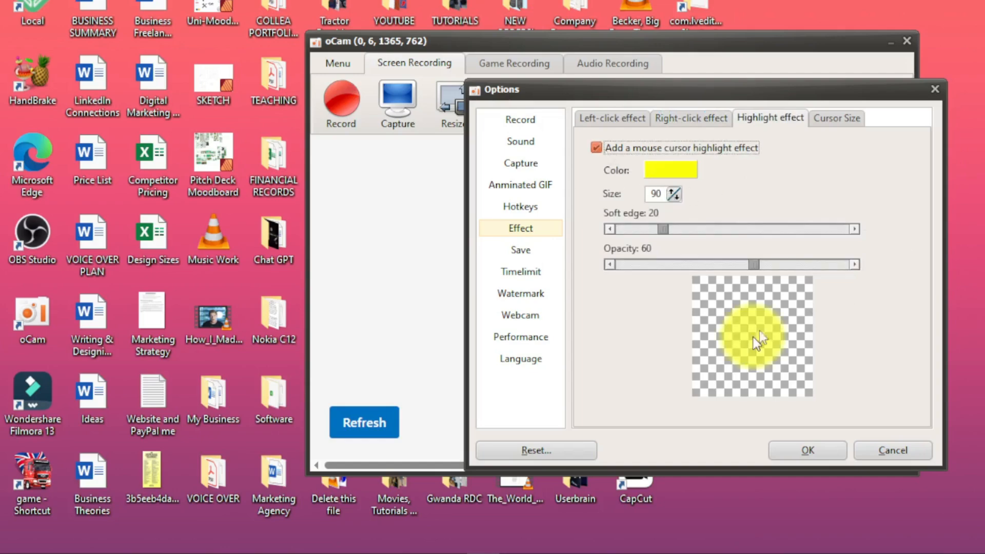
left_click(835, 119)
mouse_move(599, 162)
left_mouse_down()
mouse_move(666, 165)
mouse_move(584, 171)
left_mouse_up()
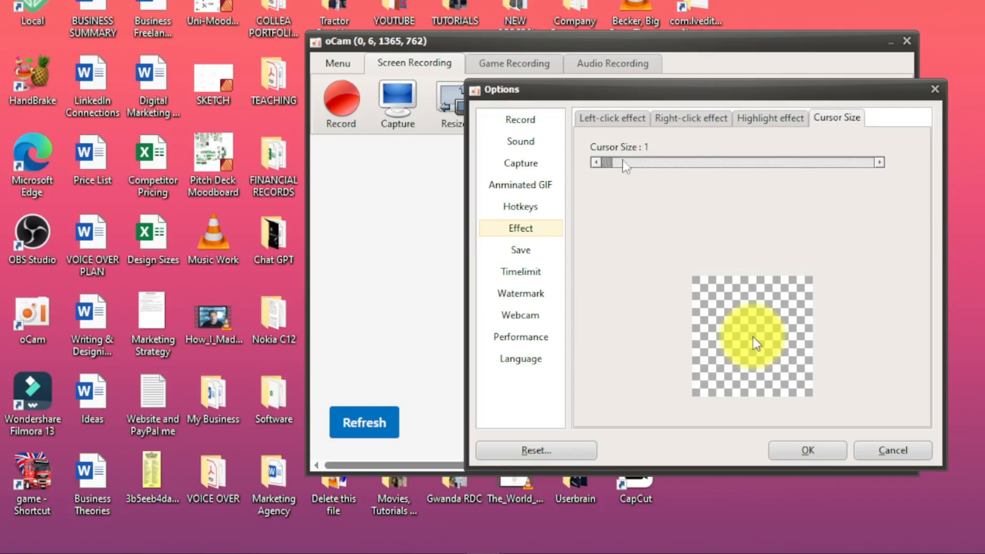
left_click(787, 127)
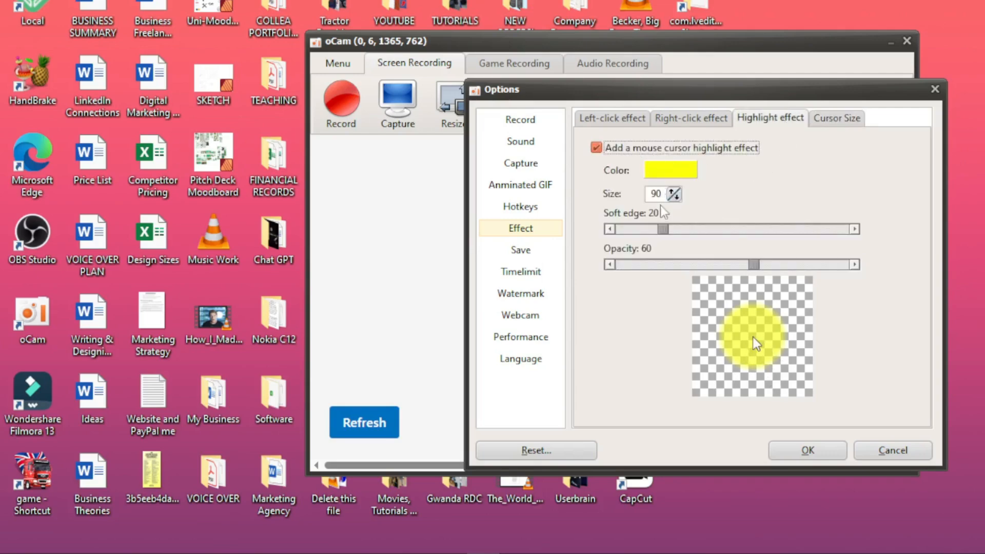
left_click_drag(664, 231, 706, 246)
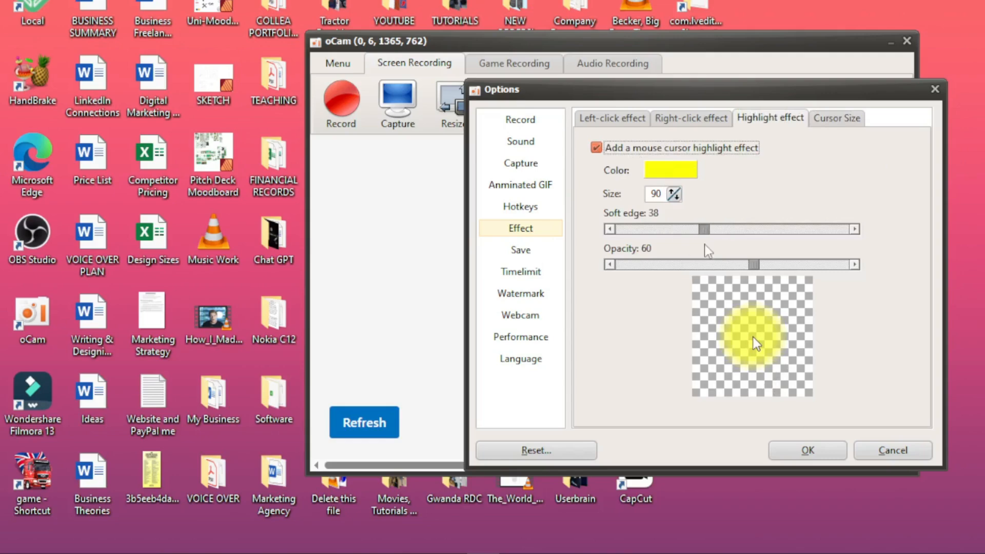
mouse_move(757, 266)
left_mouse_down()
mouse_move(731, 279)
mouse_move(732, 265)
mouse_move(750, 267)
left_mouse_up()
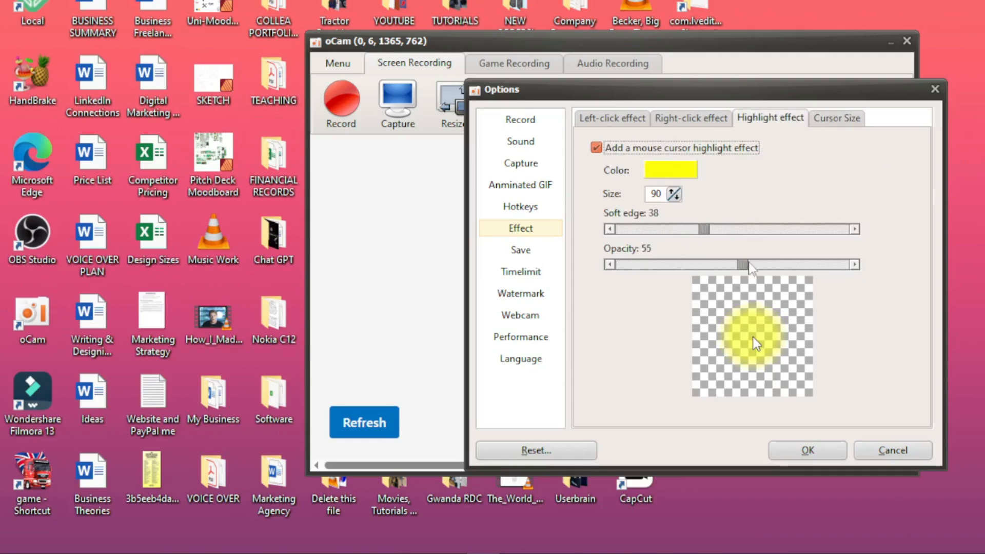
Step: Review the mouse right-click and left-click effect settings, the save settings and the recording time limit settings
left_click(702, 119)
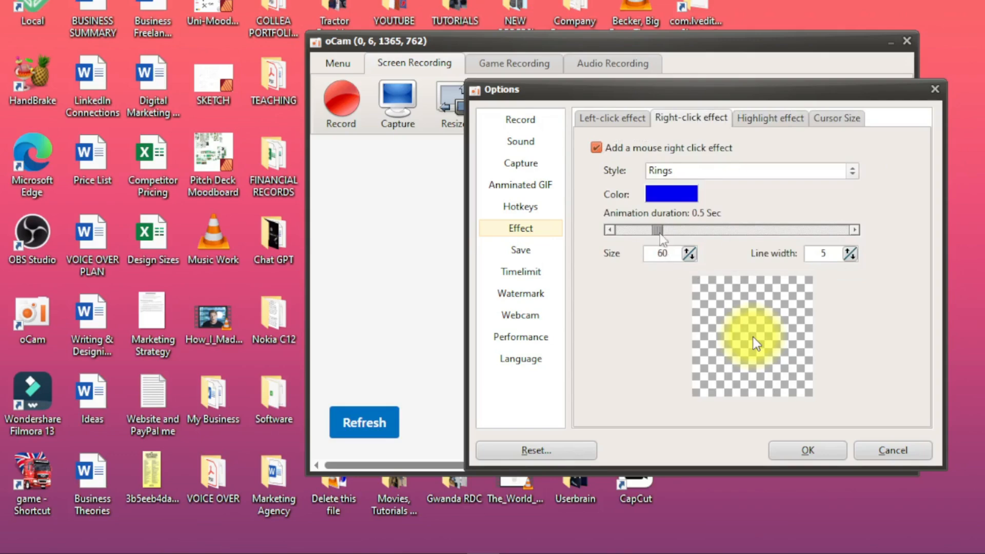
left_click(619, 118)
left_click(520, 253)
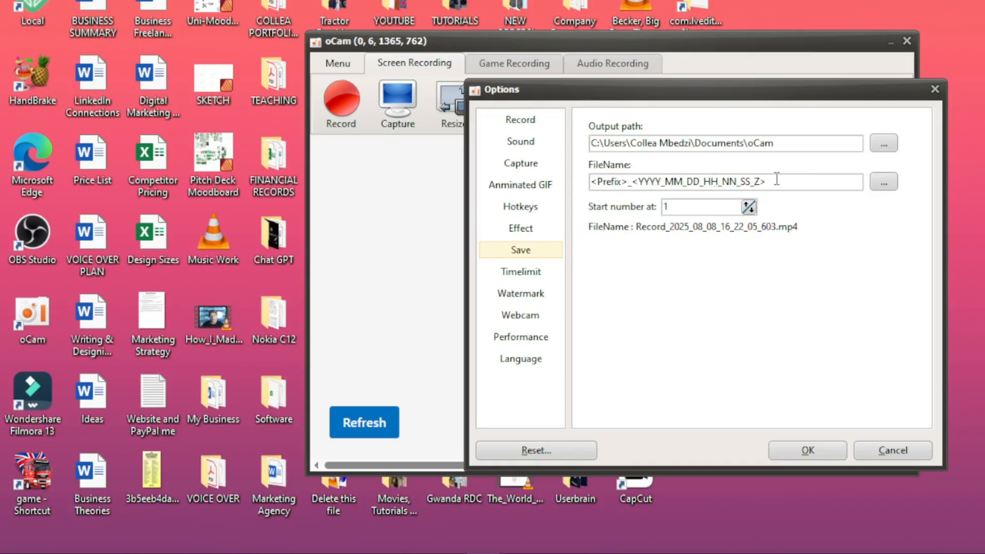
left_click(526, 273)
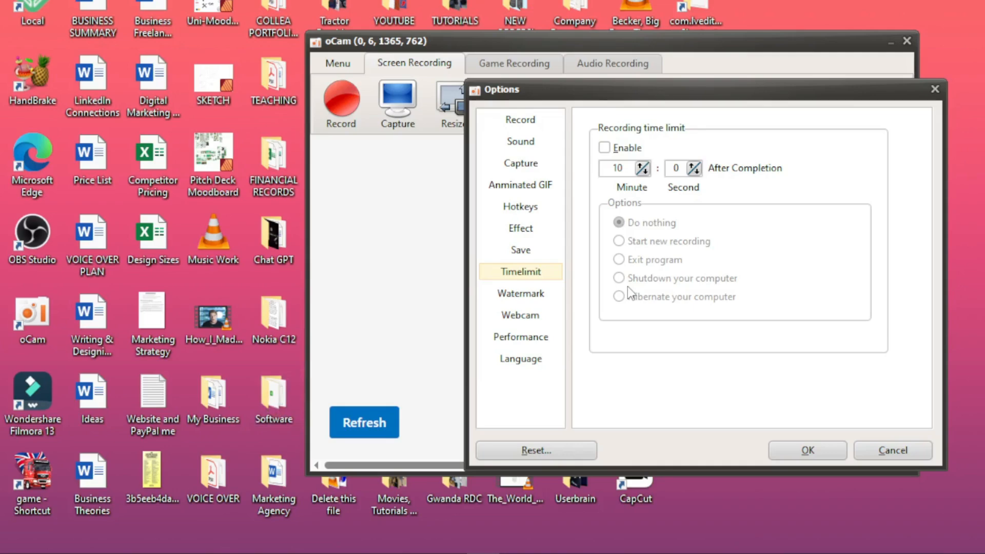
Step: Try enabling watermarks for the video and turn the option back off
left_click(525, 295)
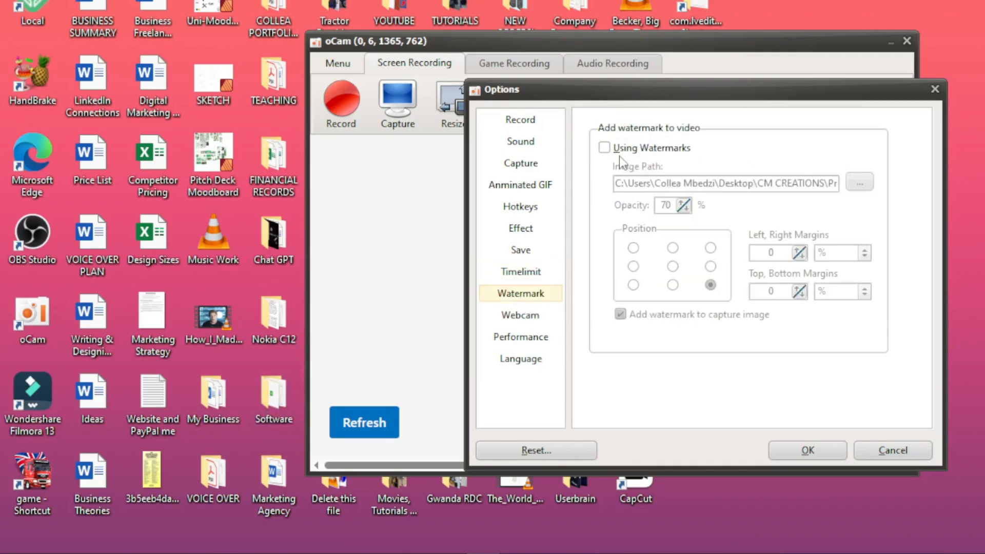
left_click(605, 149)
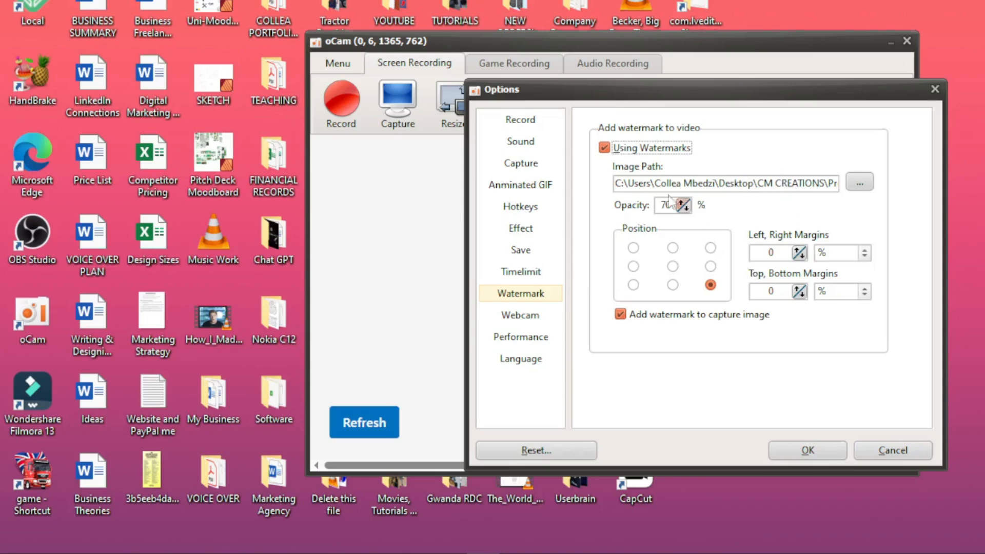
left_click(604, 149)
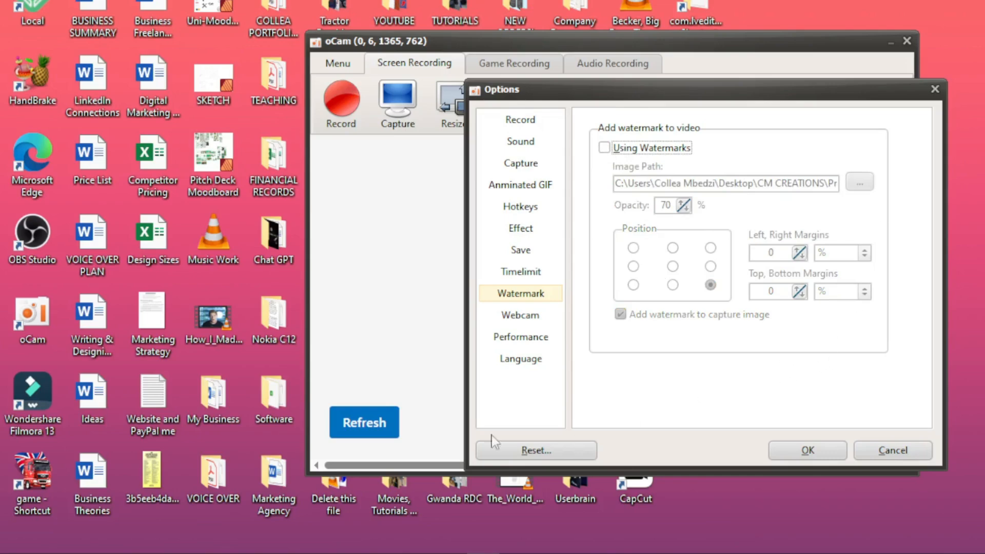
Step: Enable the webcam overlay and examine the available webcams and formats, keeping DroidCam Source 3 and Auto select
left_click(529, 317)
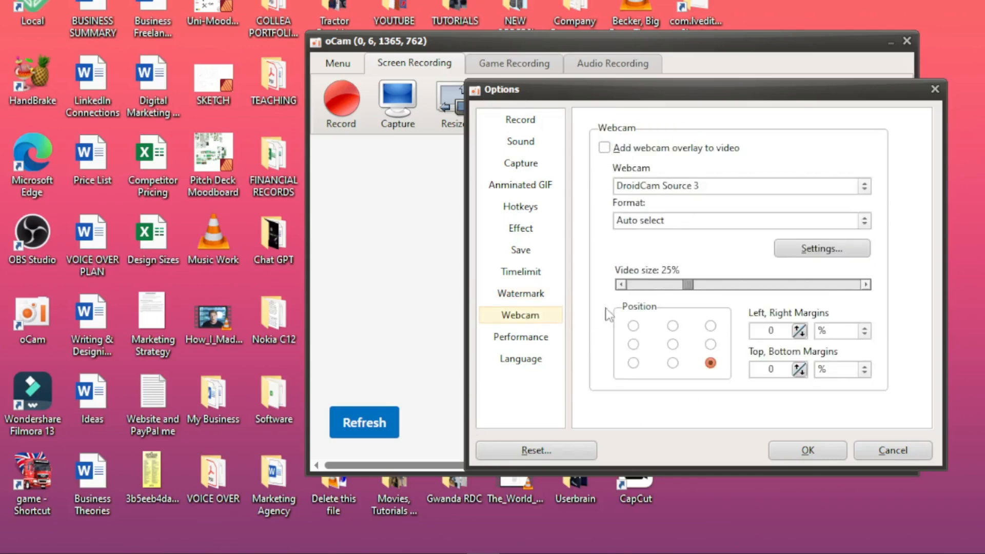
left_click(604, 148)
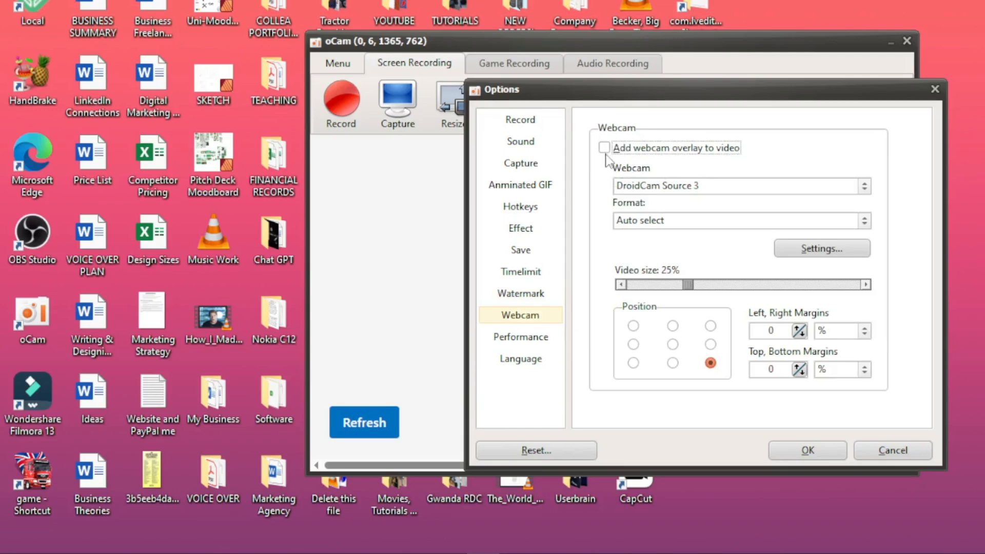
left_click(704, 186)
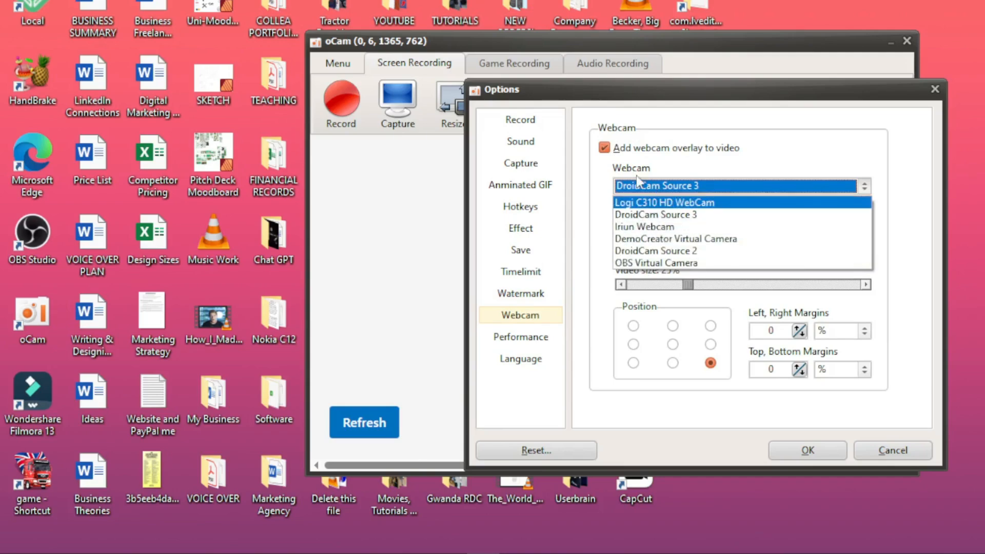
left_click(613, 154)
left_click(677, 222)
left_click(677, 222)
left_click(679, 223)
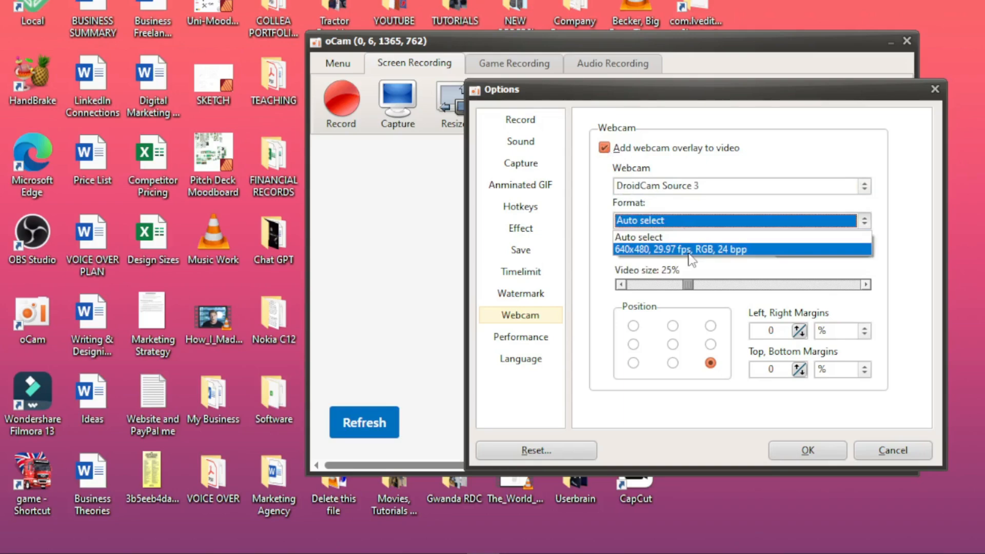
left_click(688, 239)
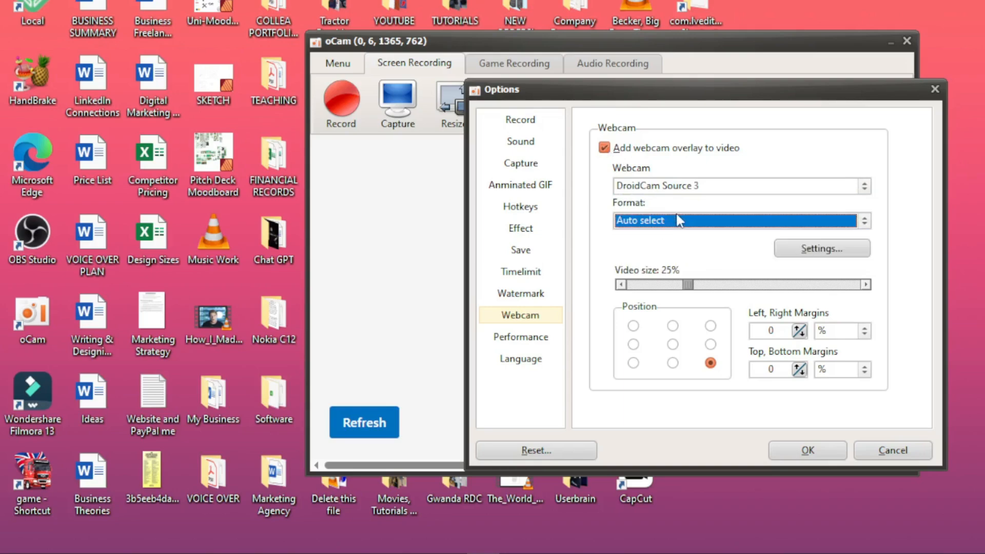
left_click(690, 225)
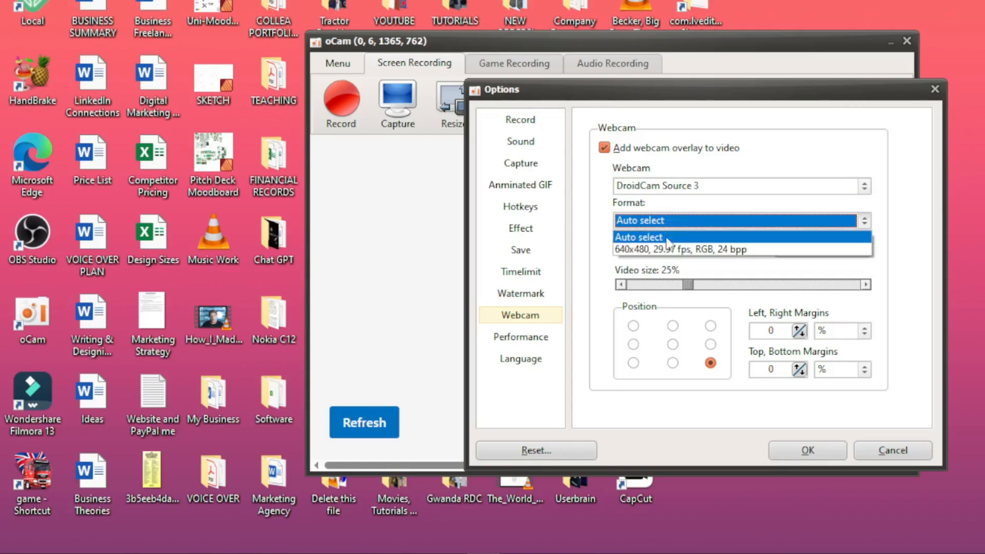
left_click(907, 203)
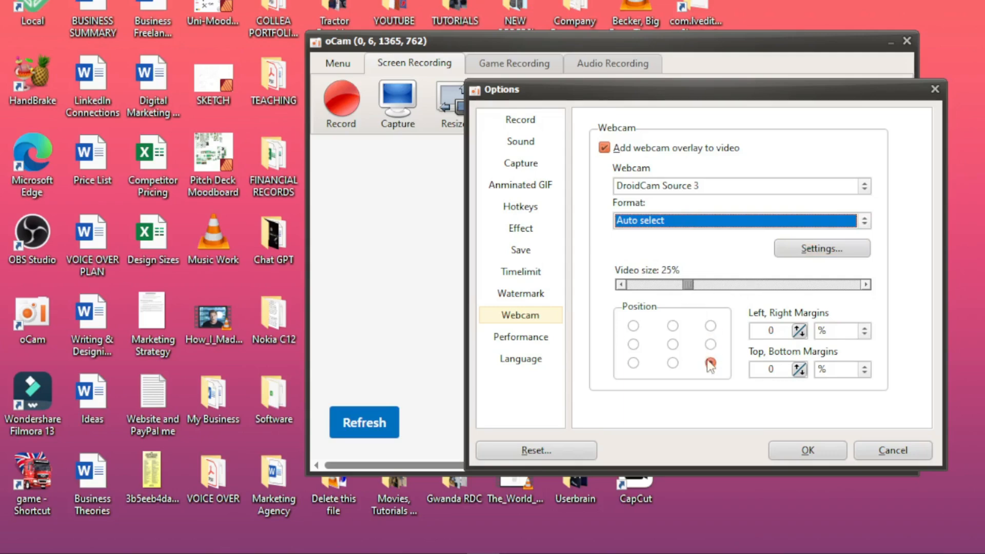
Step: Try the upper-left and upper-centre positions for the webcam overlay, and turn the overlay off
left_click(634, 326)
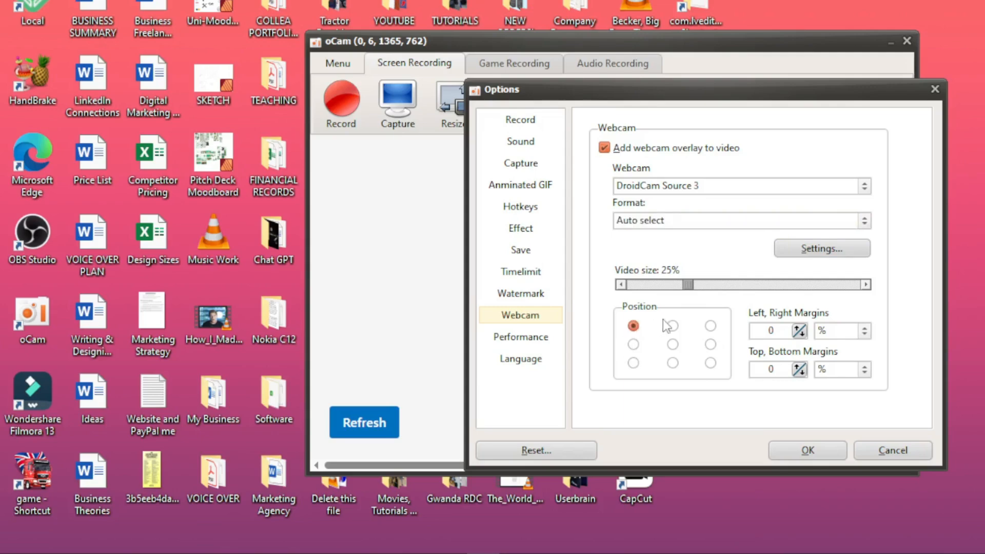
left_click(673, 327)
left_click(603, 150)
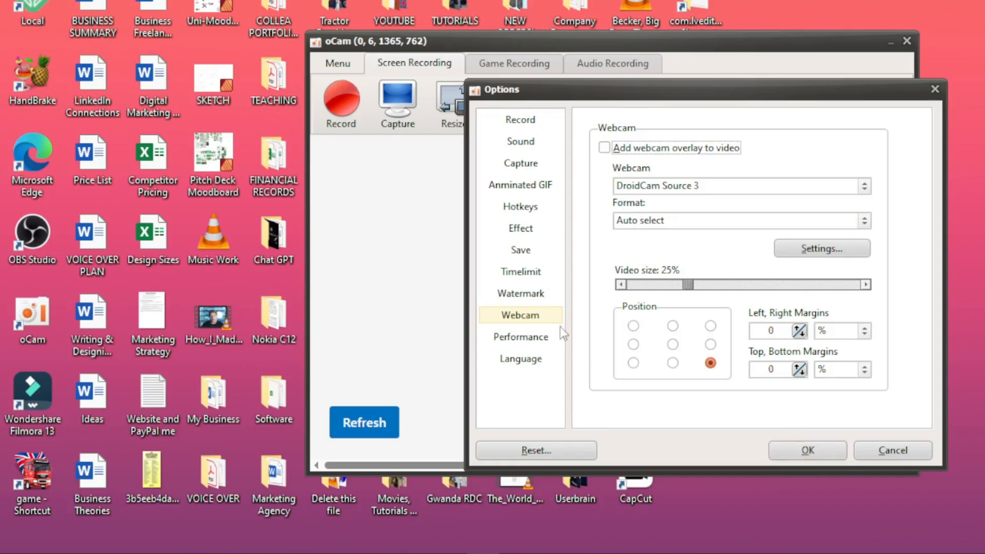
Step: Review the performance settings for encoding, screen capture method and game recording pipeline
left_click(522, 337)
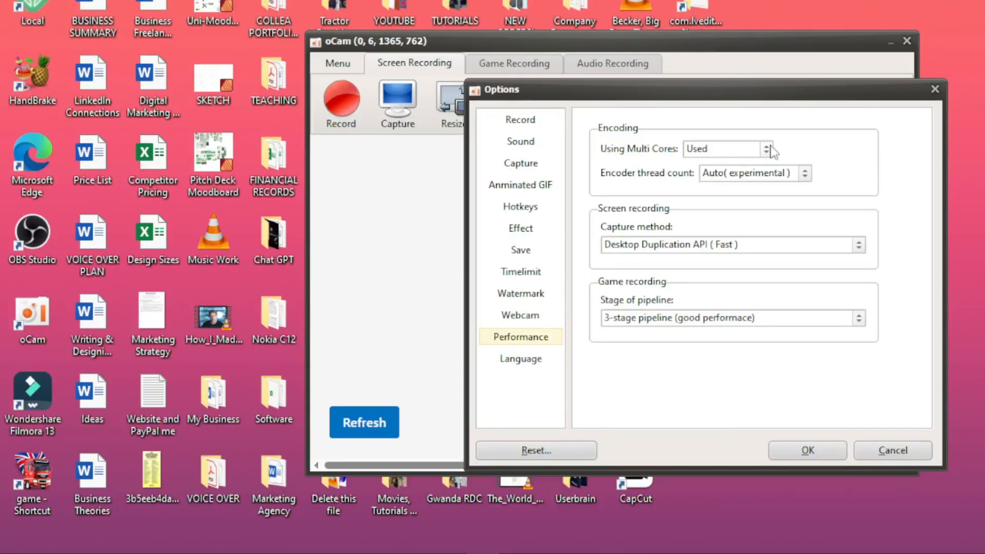
left_click(715, 174)
left_click(716, 174)
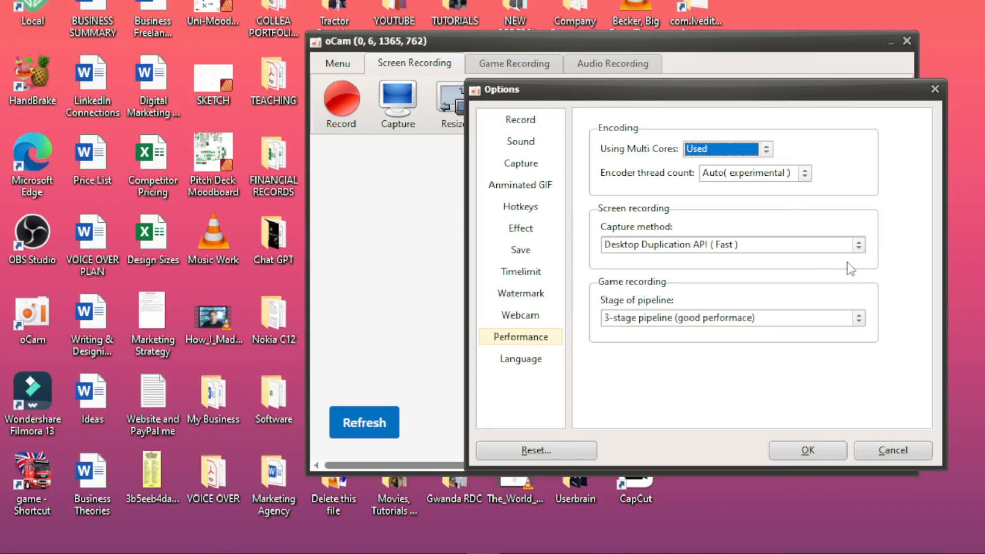
Step: Examine the available interface languages, keeping English
left_click(505, 360)
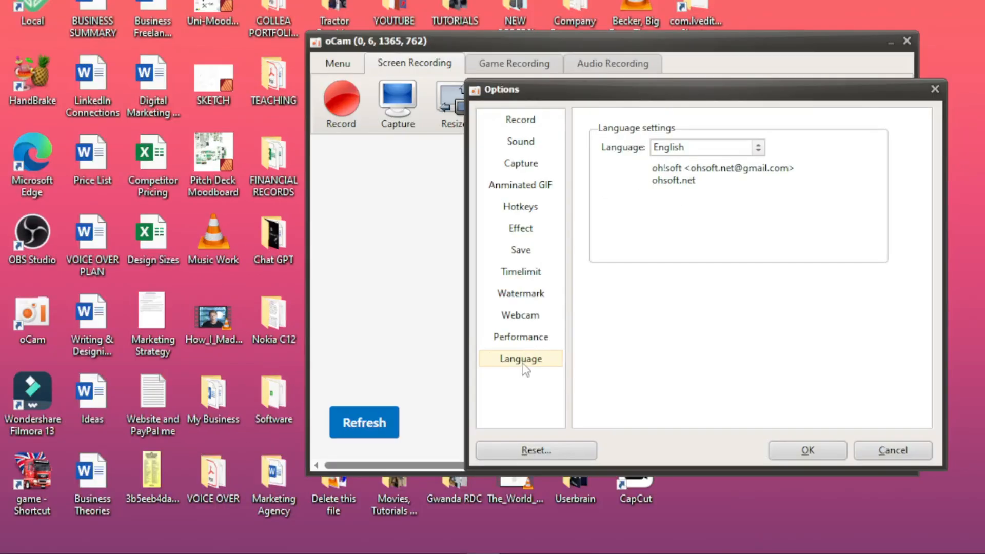
left_click(759, 149)
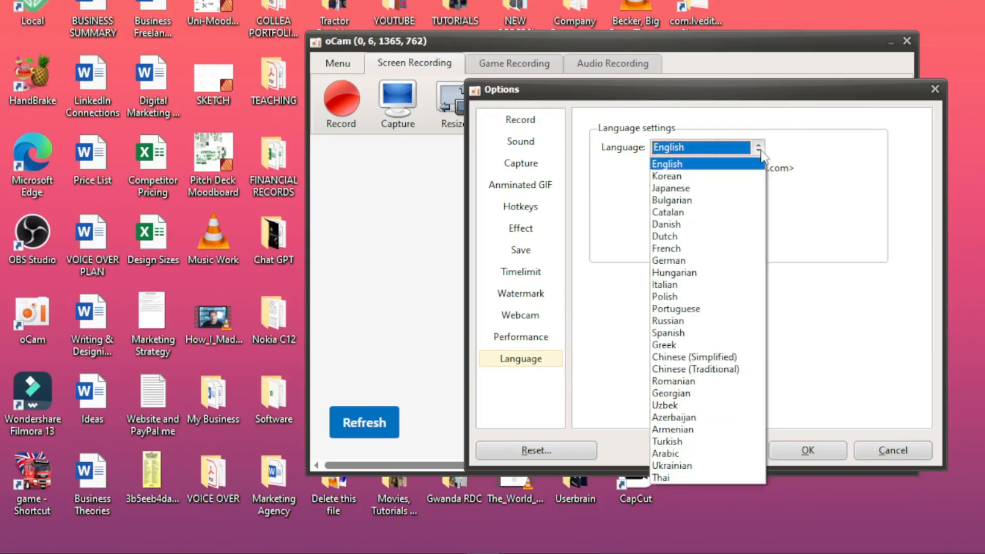
left_click(762, 152)
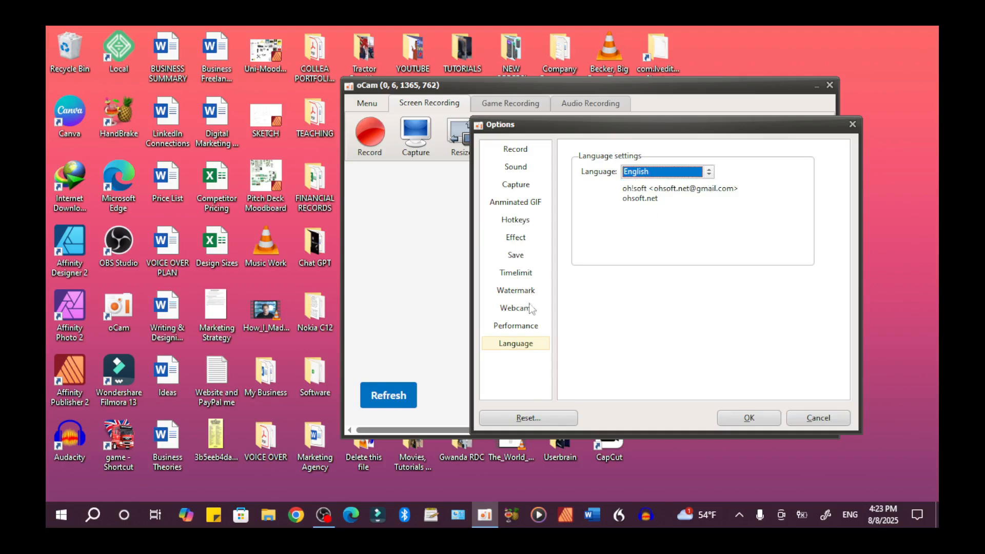
Step: Revisit the performance, webcam, watermark, time limit, save and mouse effect settings
left_click(519, 343)
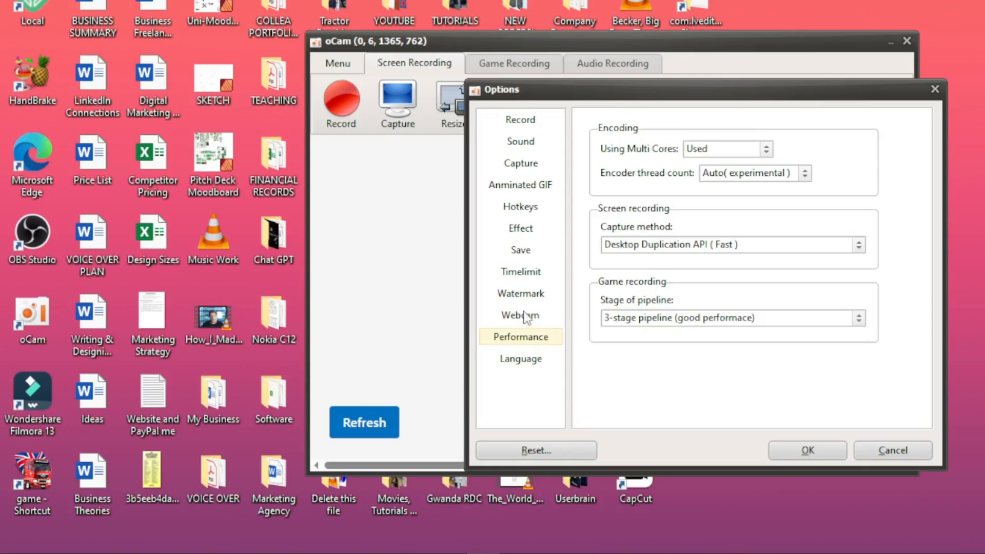
left_click(524, 317)
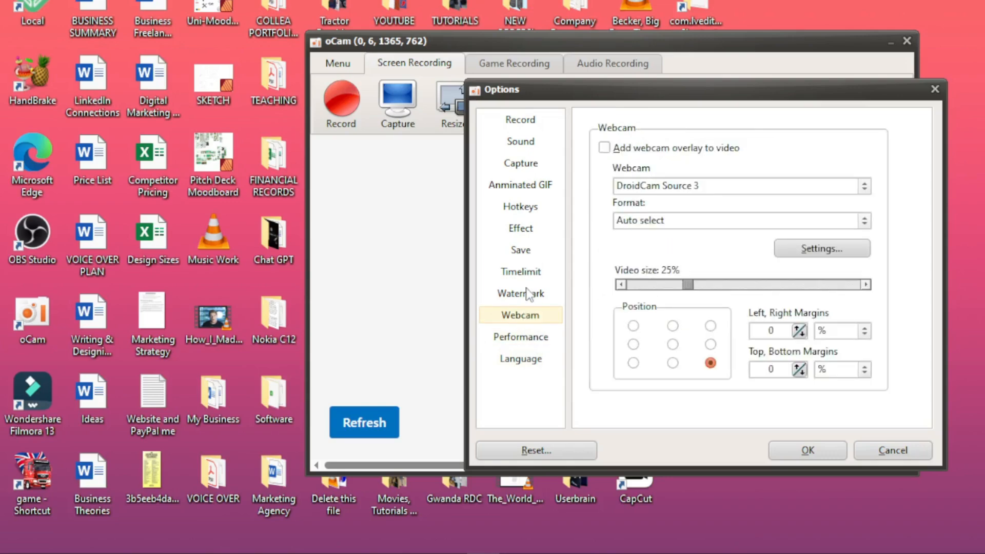
left_click(528, 294)
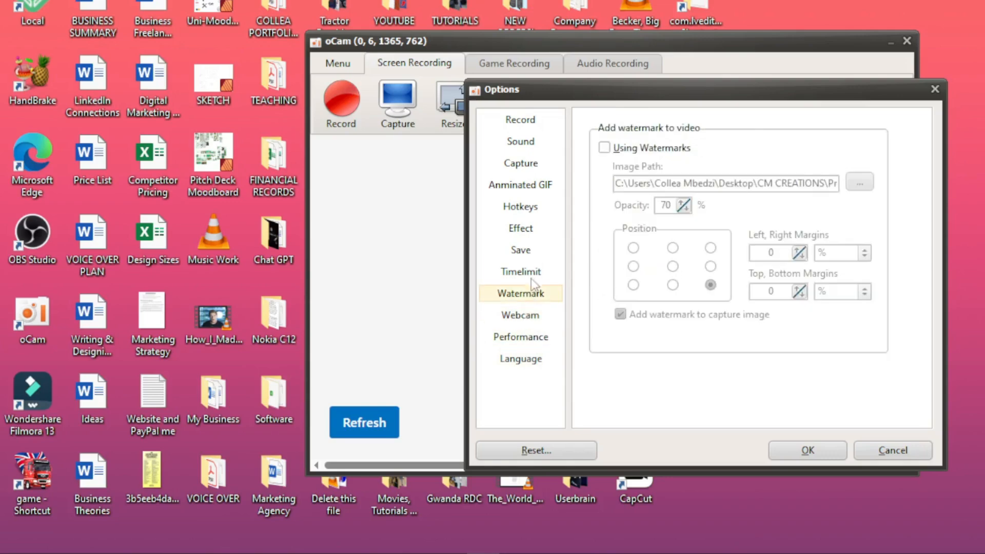
left_click(529, 273)
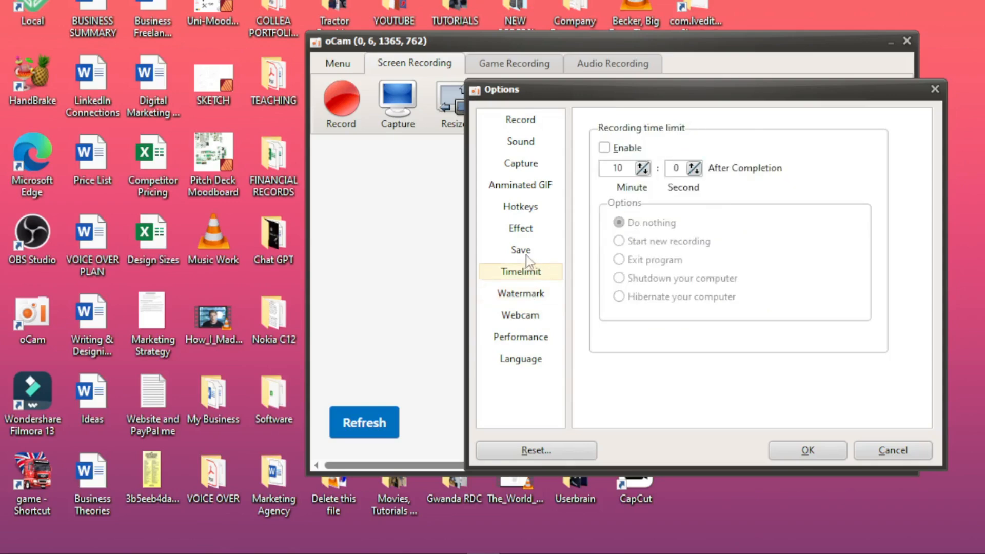
left_click(526, 255)
left_click(523, 250)
left_click(527, 228)
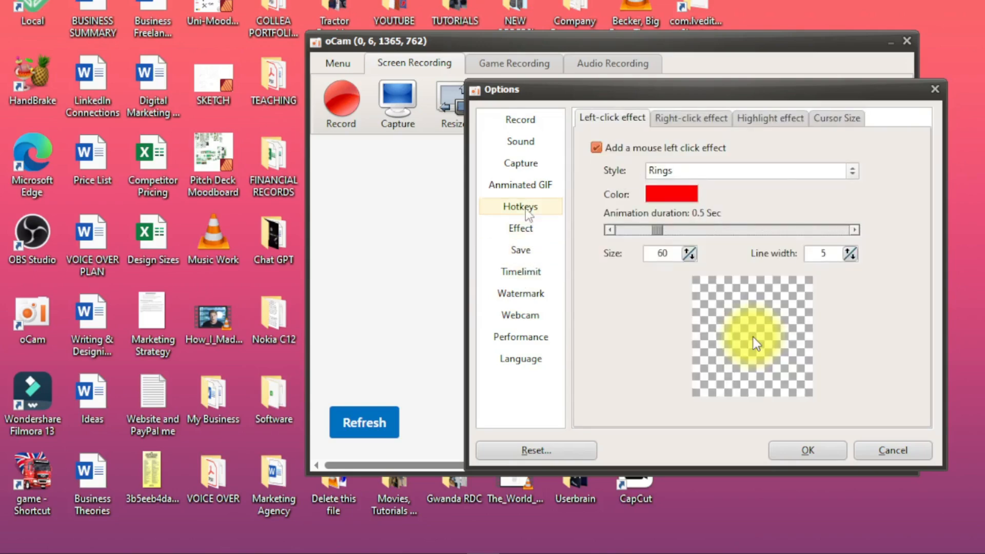
Step: Revisit the hotkey, animated GIF, capture and sound settings
left_click(525, 207)
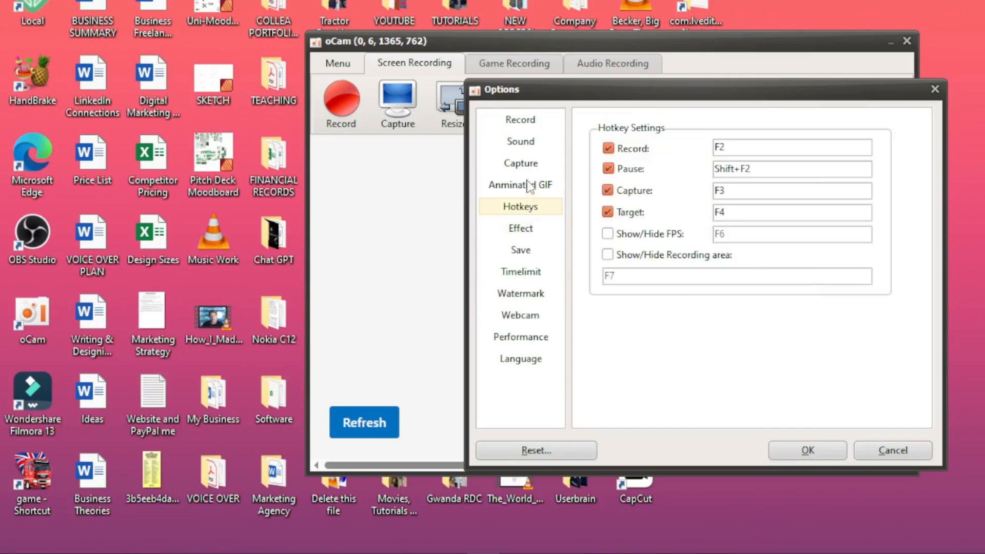
left_click(529, 186)
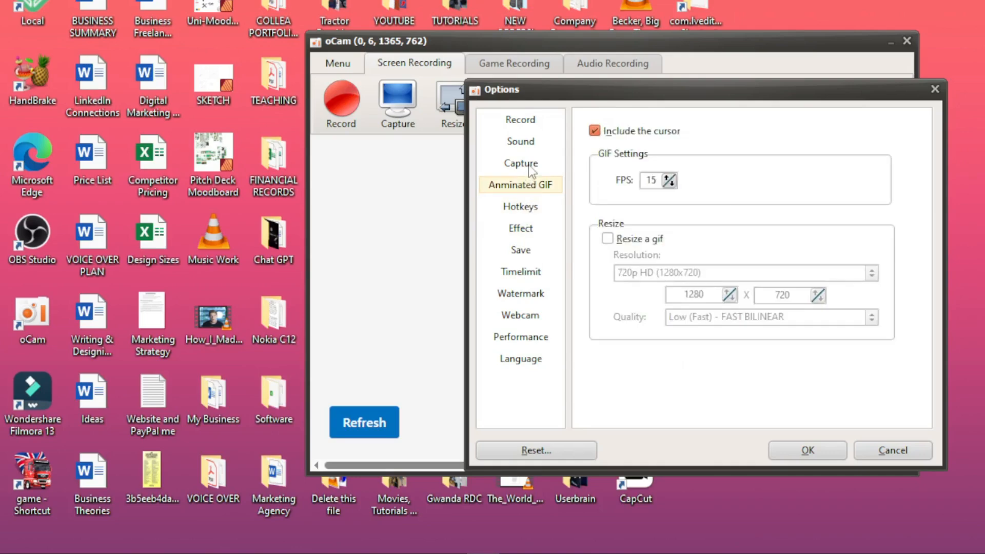
left_click(530, 168)
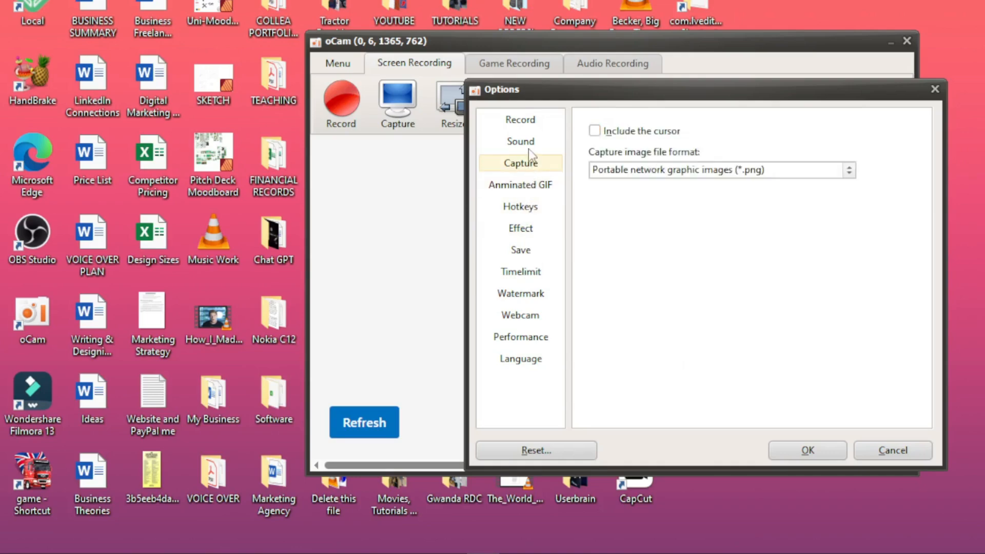
left_click(528, 185)
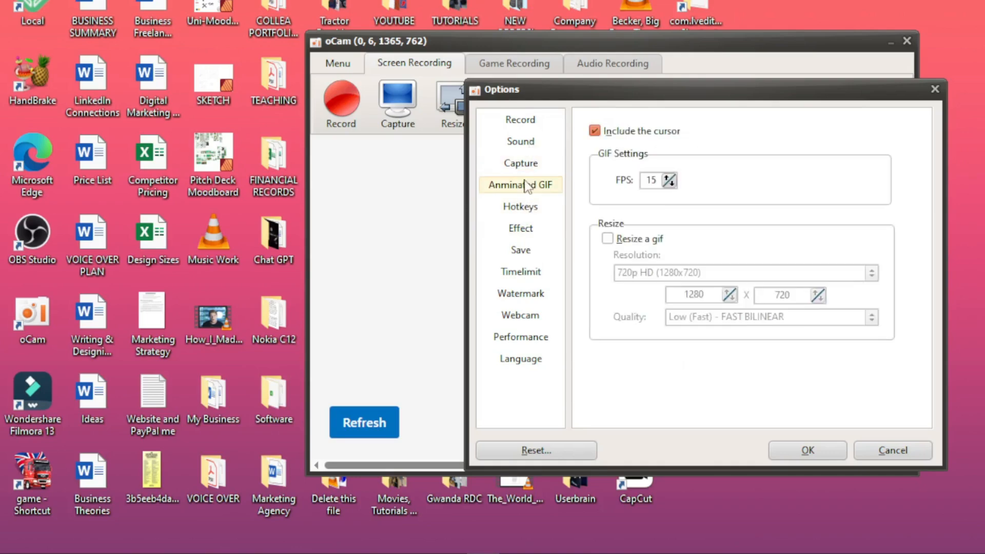
left_click(595, 132)
left_click(514, 164)
left_click(528, 144)
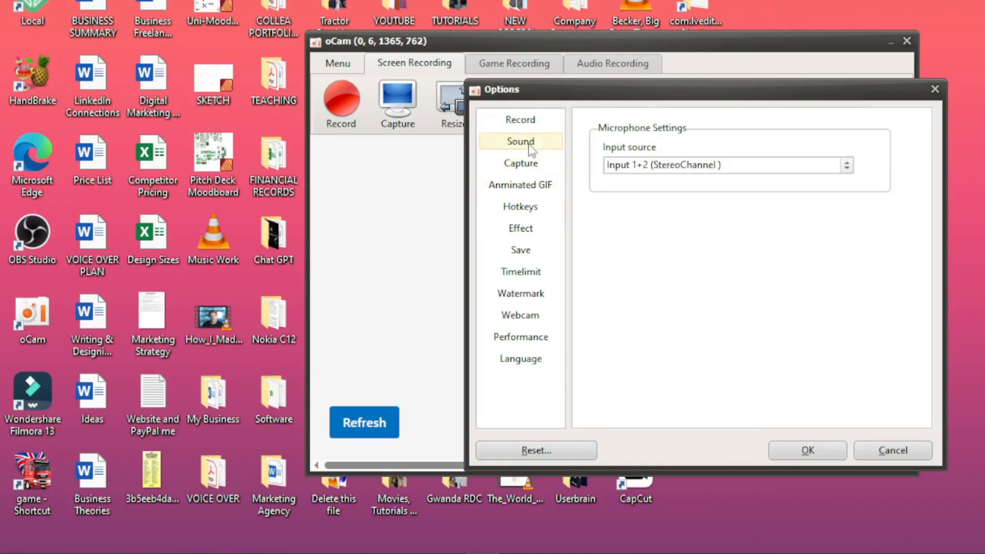
Step: Review the recording area, resize, game and general recording settings, and close the options without saving
left_click(531, 126)
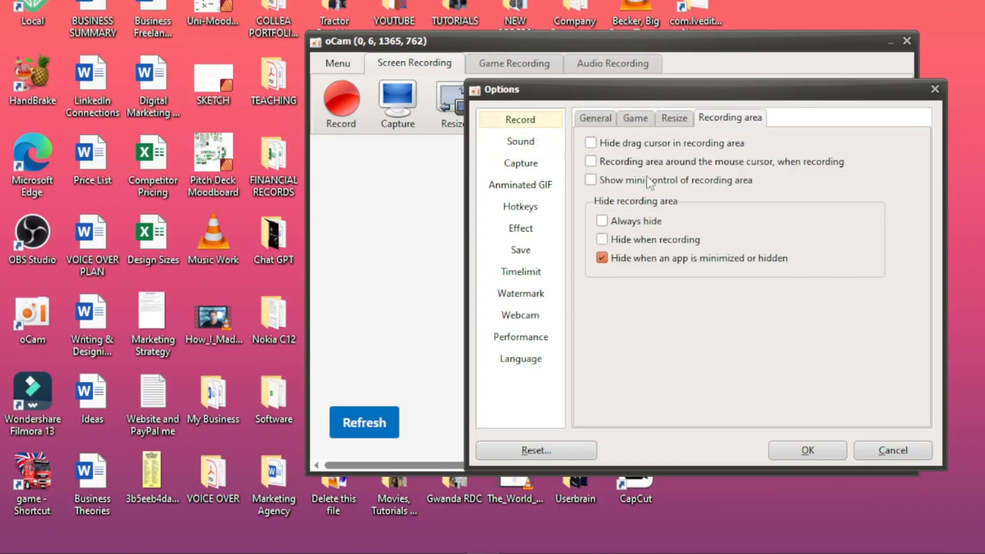
left_click(669, 118)
left_click(634, 120)
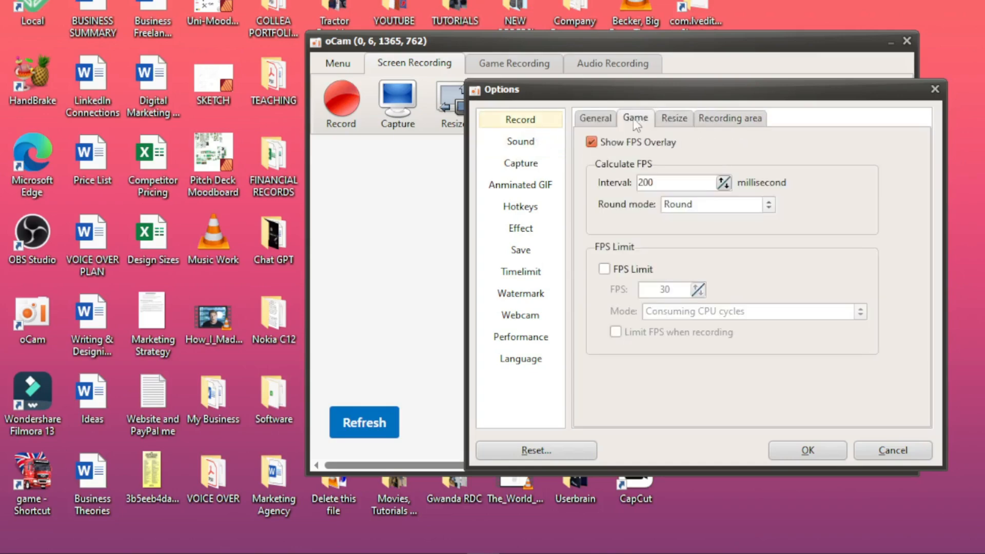
left_click(601, 117)
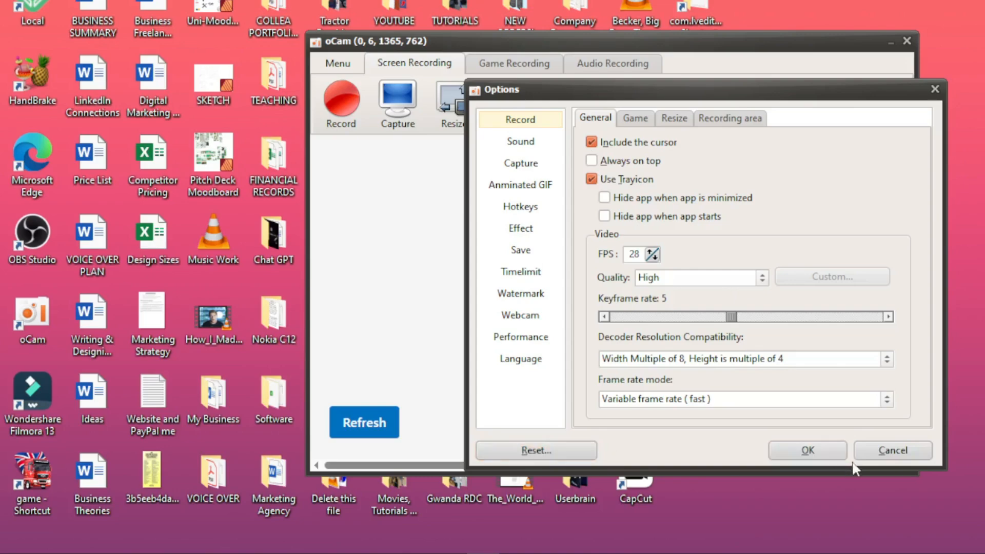
left_click(882, 452)
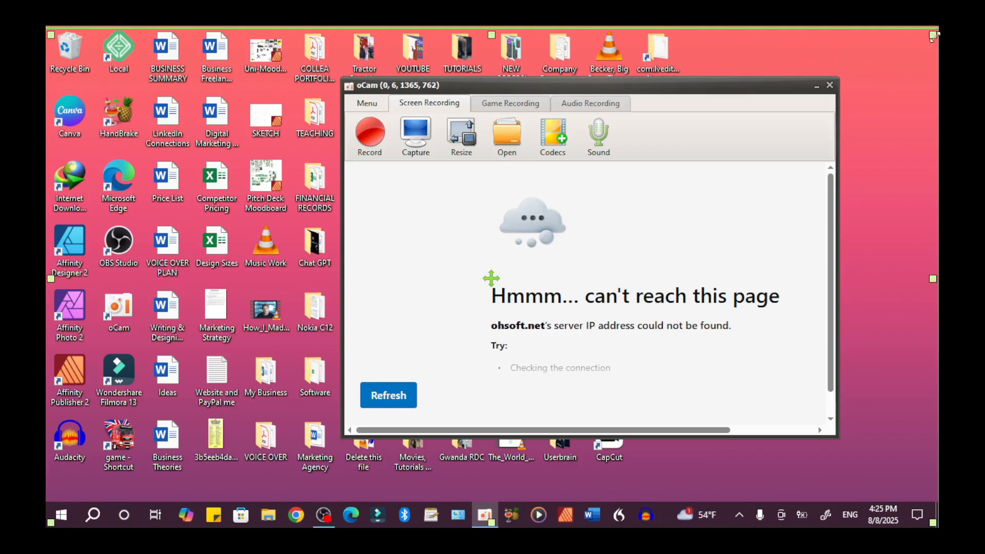
Step: Extend the recording area from its upper-right corner to cover the full 1366 x 768 screen
mouse_move(934, 37)
left_mouse_down()
mouse_move(622, 191)
mouse_move(545, 213)
mouse_move(831, 49)
mouse_move(715, 116)
mouse_move(632, 129)
mouse_move(798, 61)
mouse_move(943, 25)
left_mouse_up()
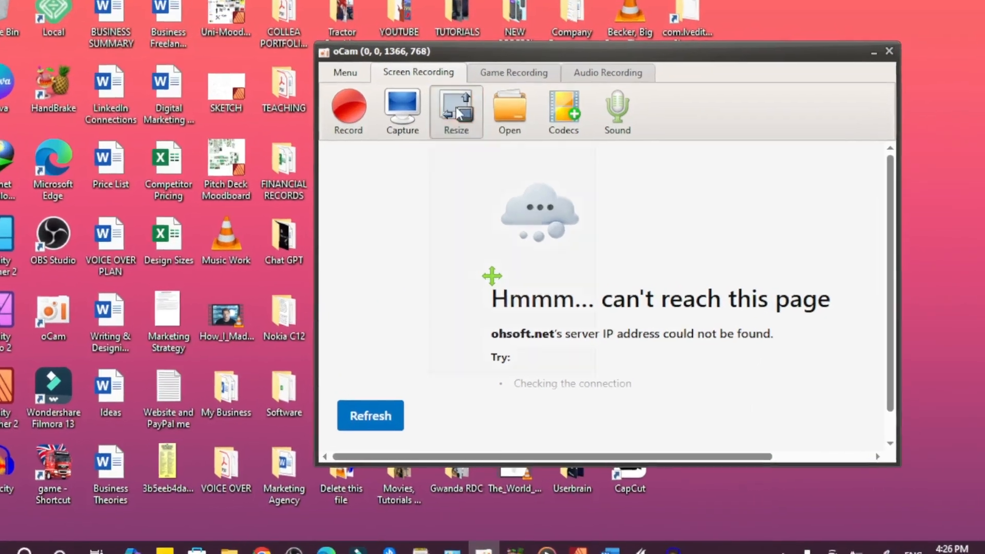
Step: Review the preset recording sizes and the Custom Size dialog, and close it without changing the size
left_click(462, 136)
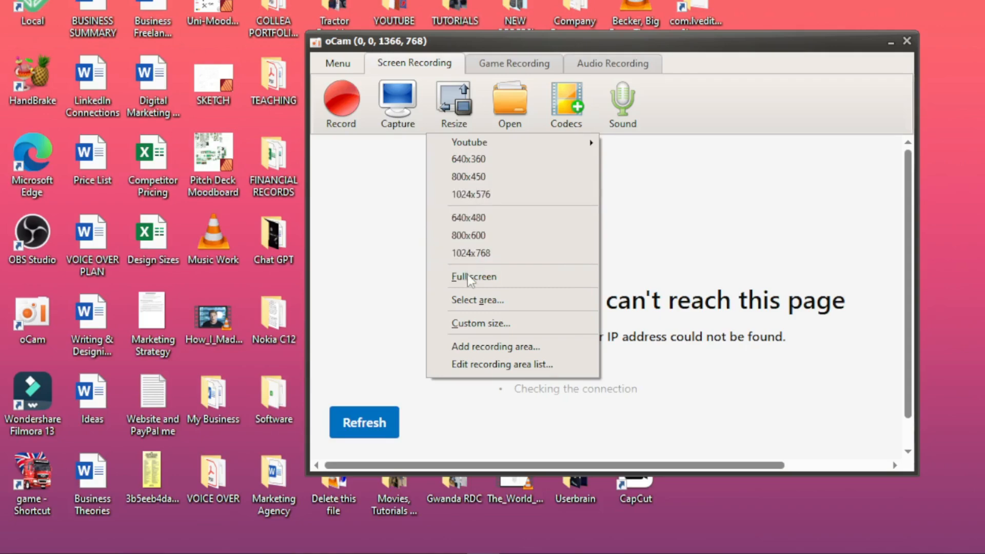
left_click(471, 325)
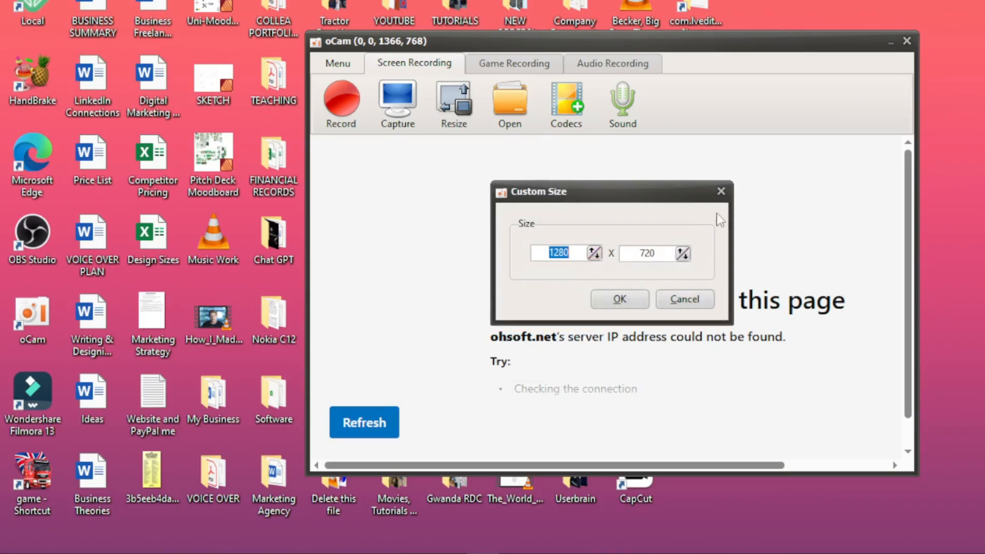
left_click(721, 191)
Step: Try the Select area option to pick a recording area directly on the desktop
left_click(453, 103)
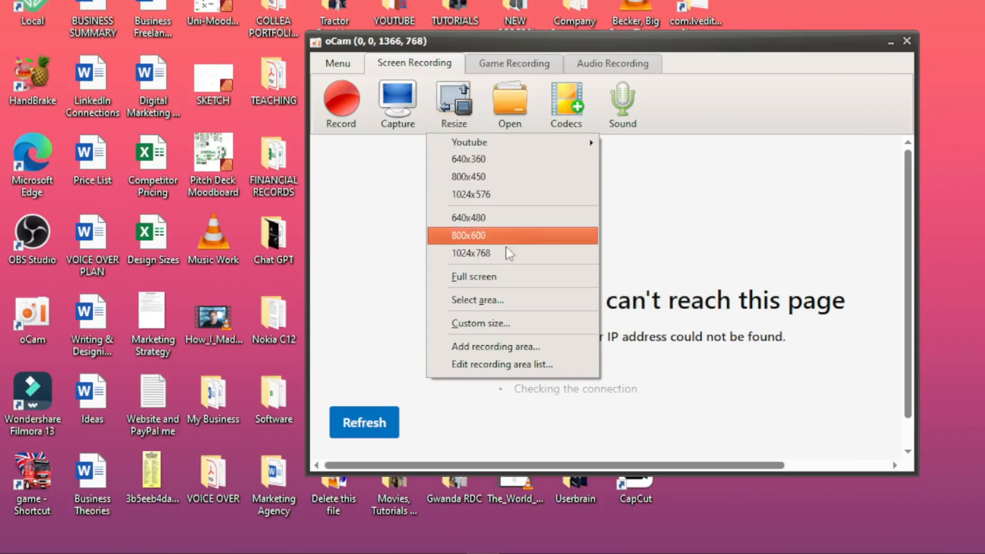
left_click(487, 302)
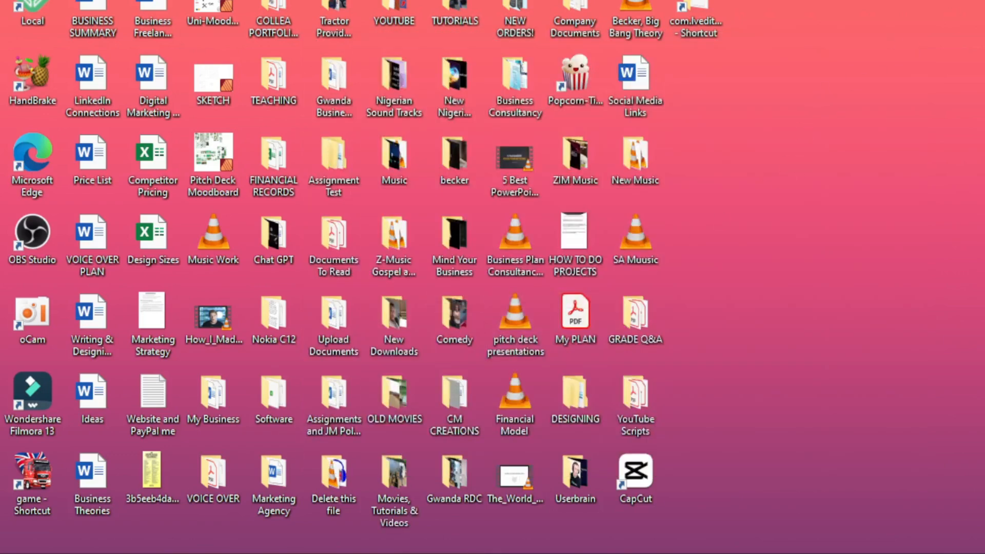
left_click(944, 21)
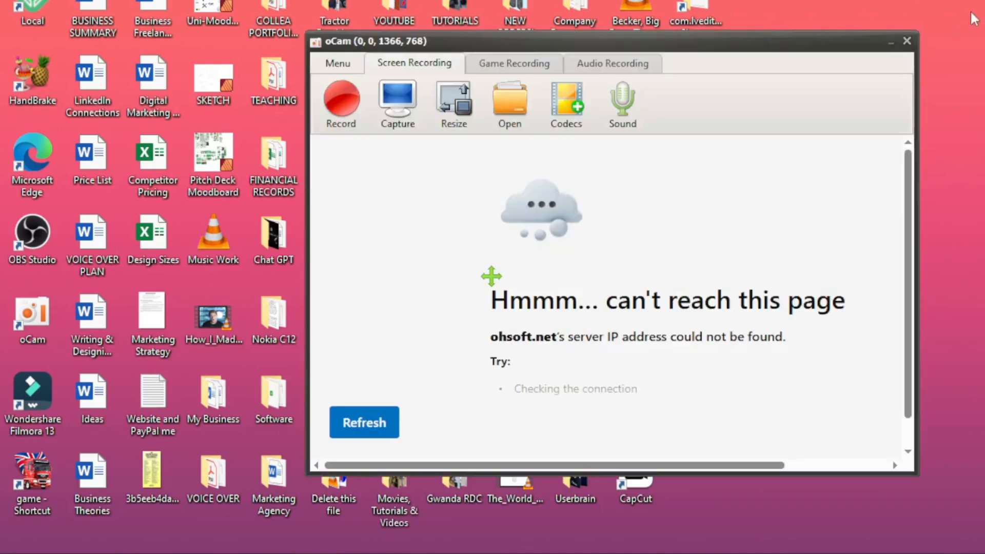
Step: Review the recording area sizes again, including the YouTube presets, without choosing one
mouse_move(491, 276)
left_mouse_down()
mouse_move(487, 291)
mouse_move(491, 276)
left_mouse_up()
left_click(454, 111)
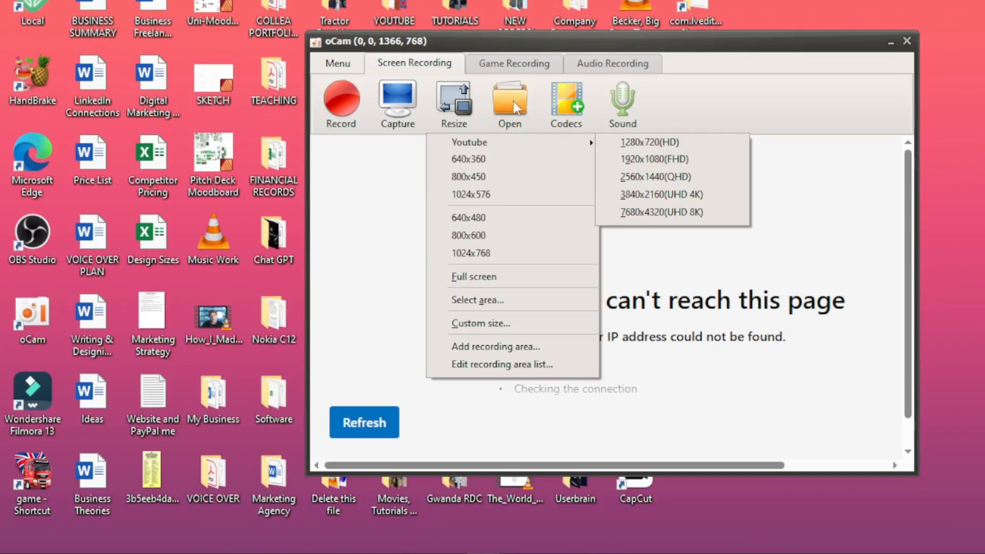
left_click(669, 111)
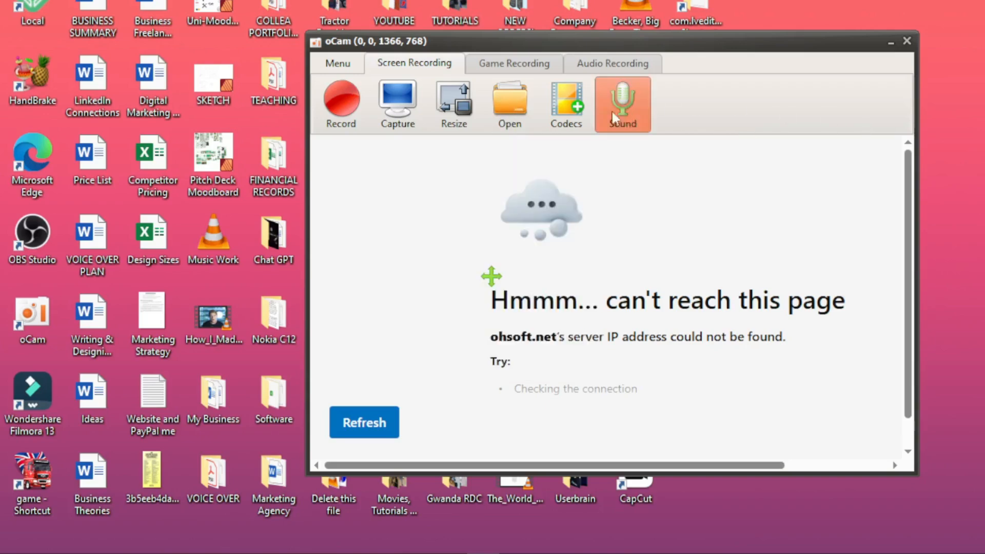
Step: Review the available codec containers and the sound source options without changing either
left_click(581, 116)
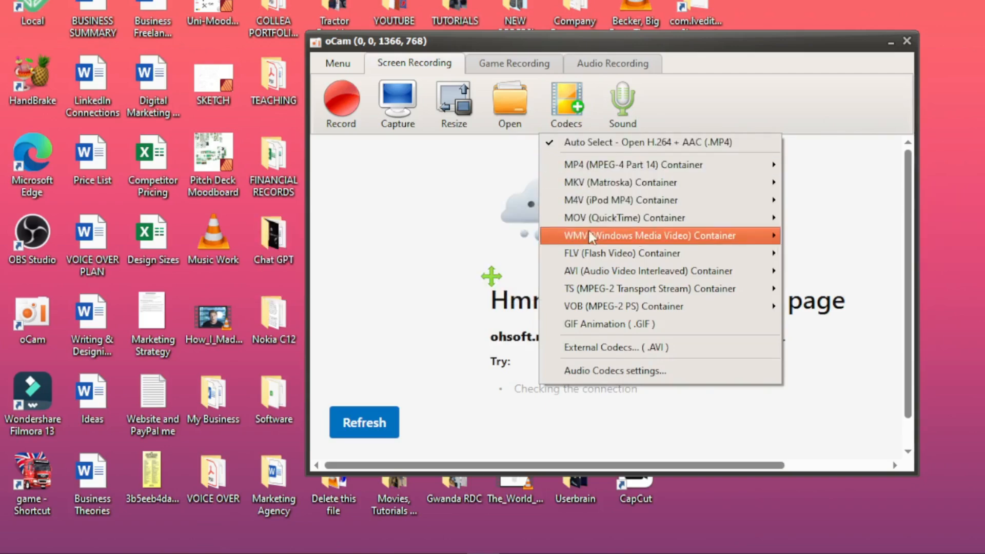
left_click(754, 111)
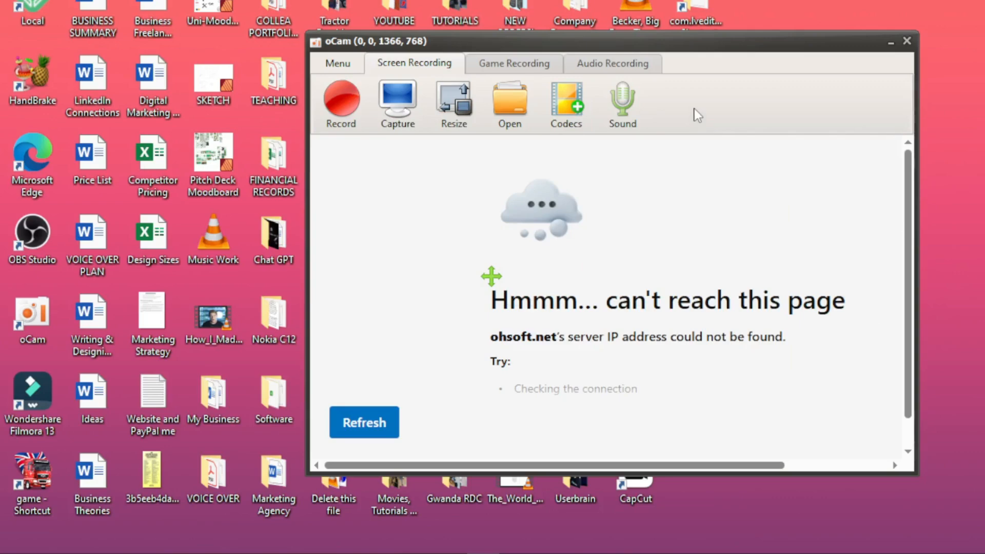
left_click(619, 106)
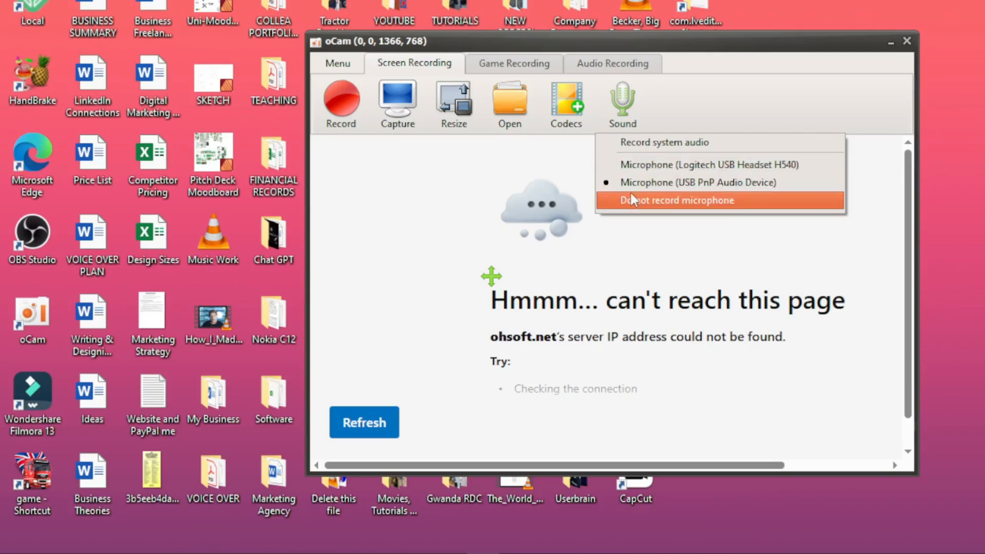
key("Escape")
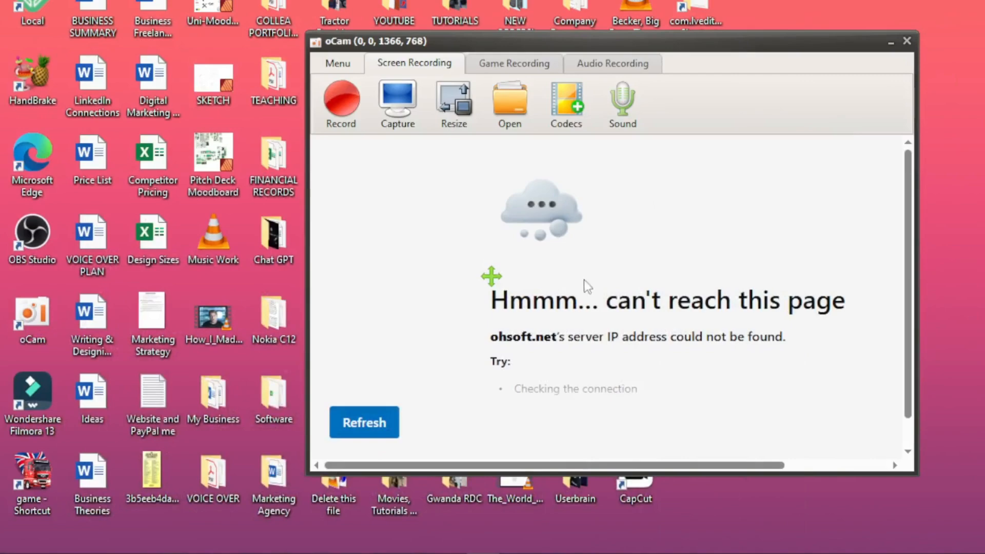
Step: Set the recording microphone to Logitech USB Headset H540 and turn on recording of system audio
left_click(625, 104)
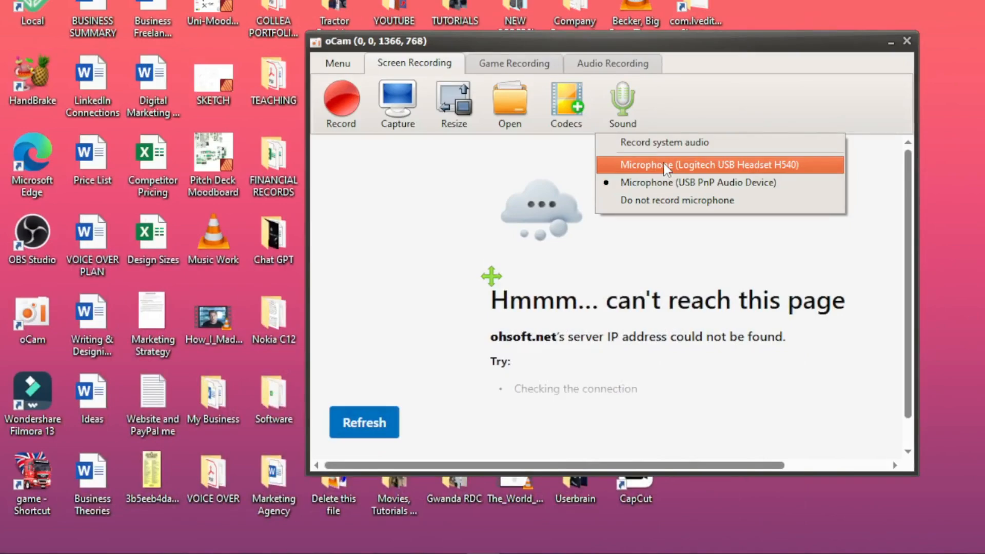
left_click(663, 163)
left_click(634, 116)
left_click(663, 141)
left_click(640, 124)
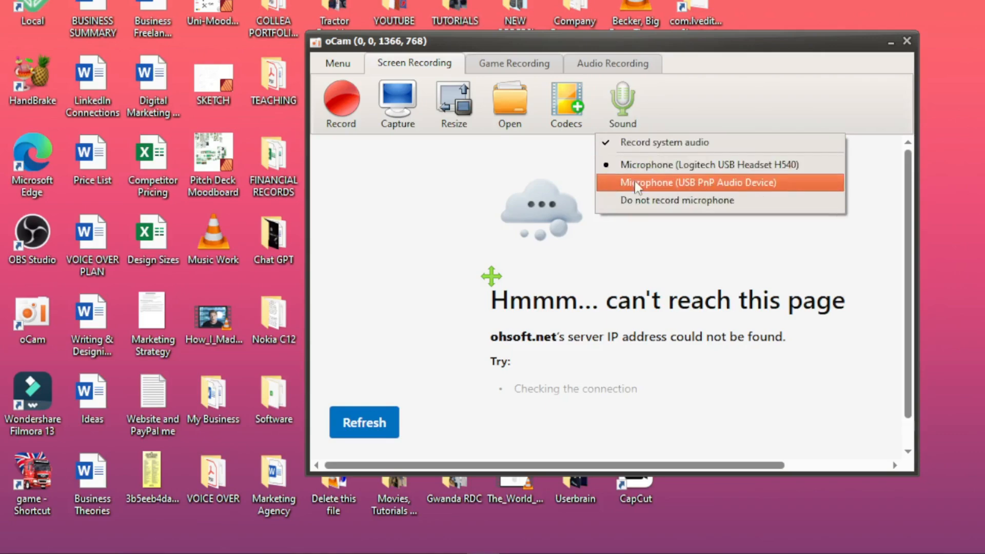
left_click(805, 88)
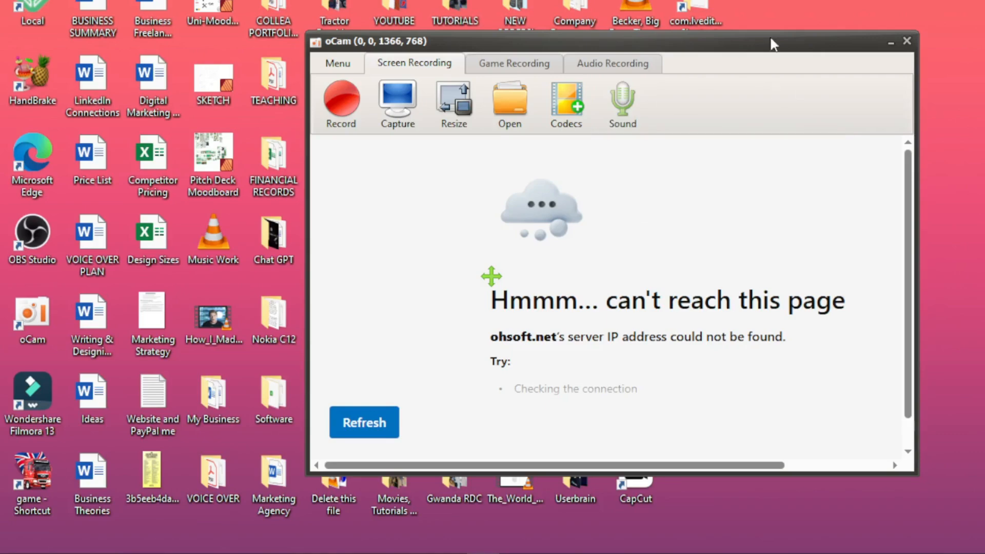
Step: Record a short clip of the full screen, stop the recording and open the folder with the saved recordings
left_click(347, 115)
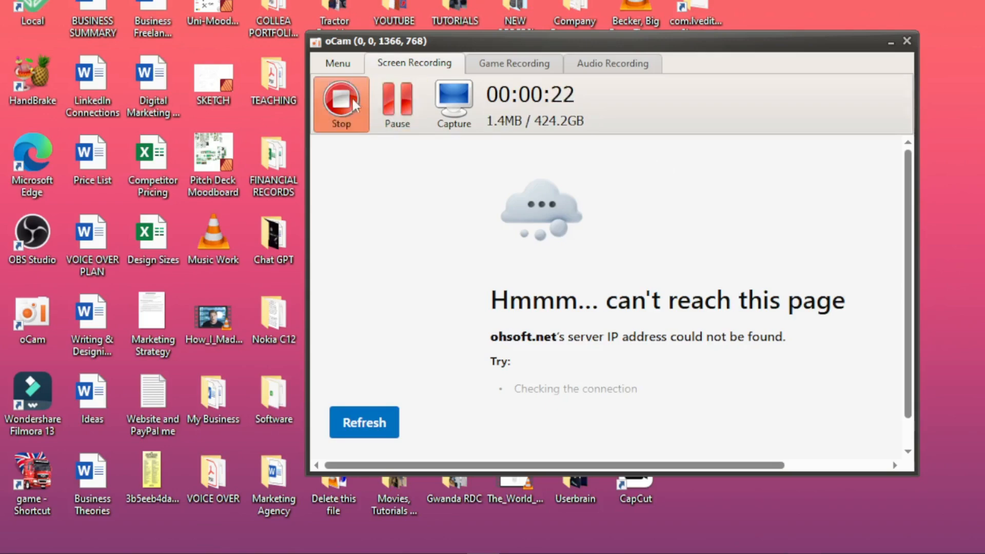
left_click(350, 103)
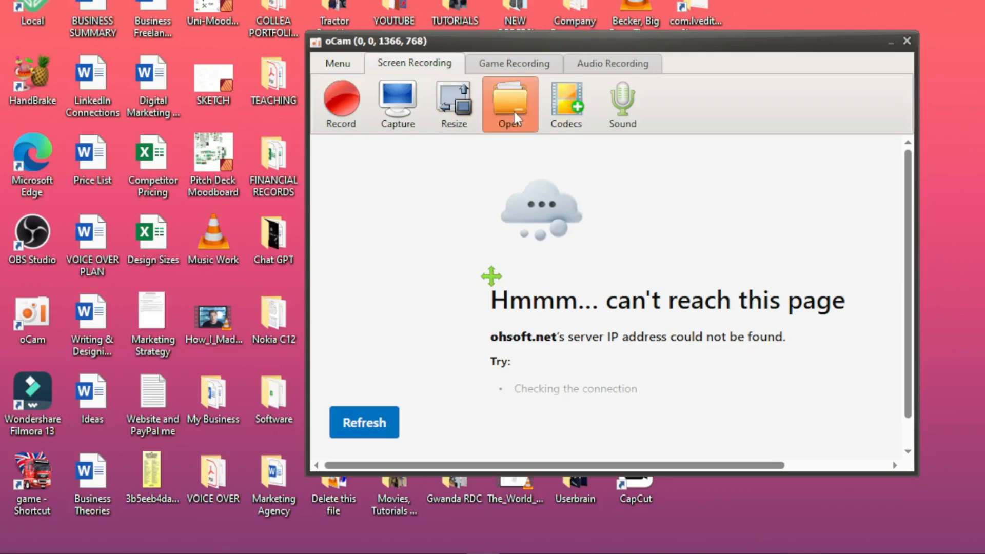
left_click(513, 112)
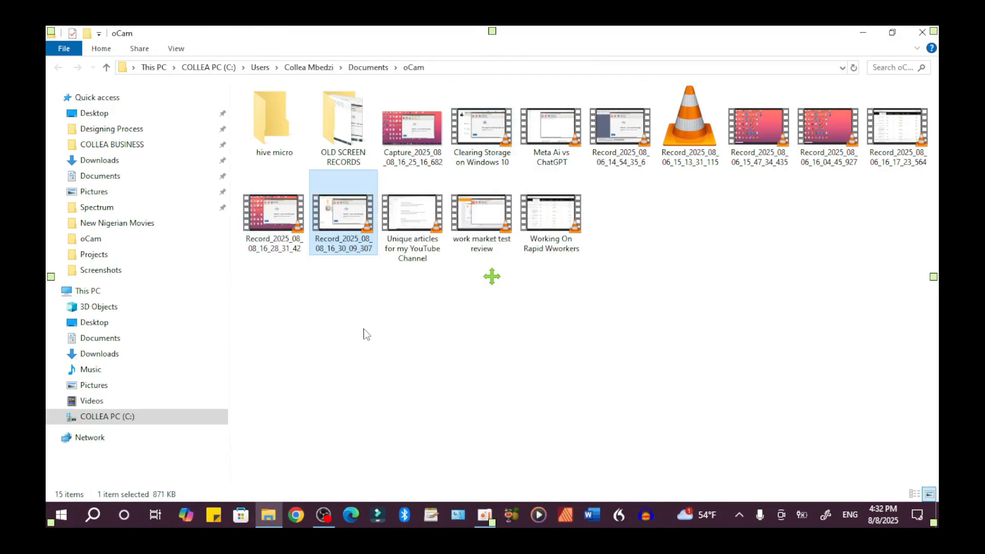
Step: Play the recording Record_2025_08_08_16_30_09_307 in VLC media player with the volume raised to 105%, and close the player
double_click(332, 233)
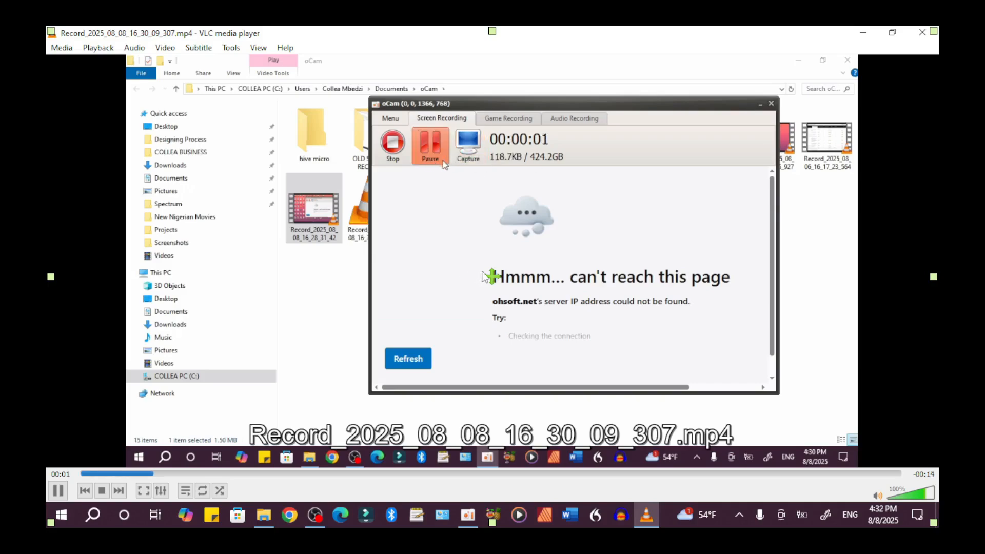
scroll(902, 287, "up", 1)
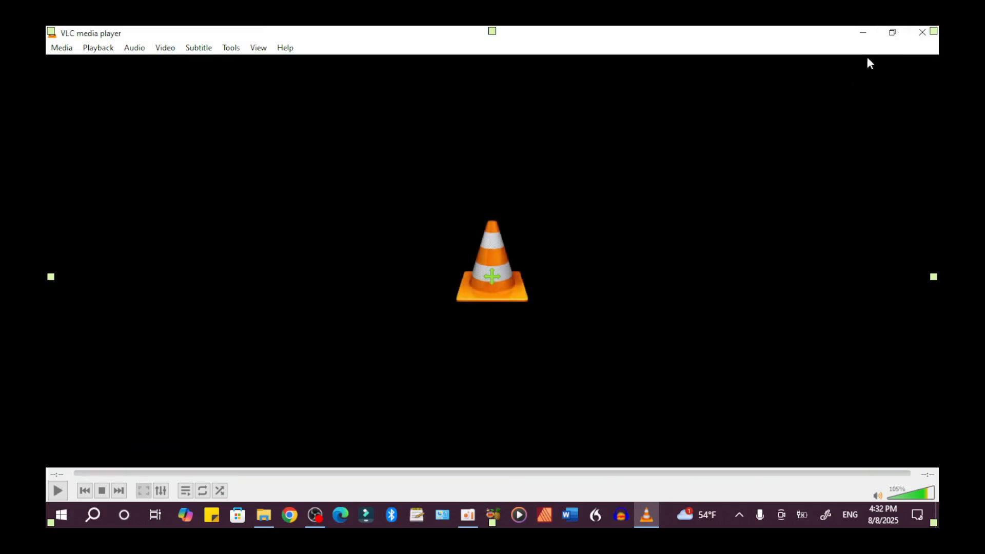
left_click(922, 33)
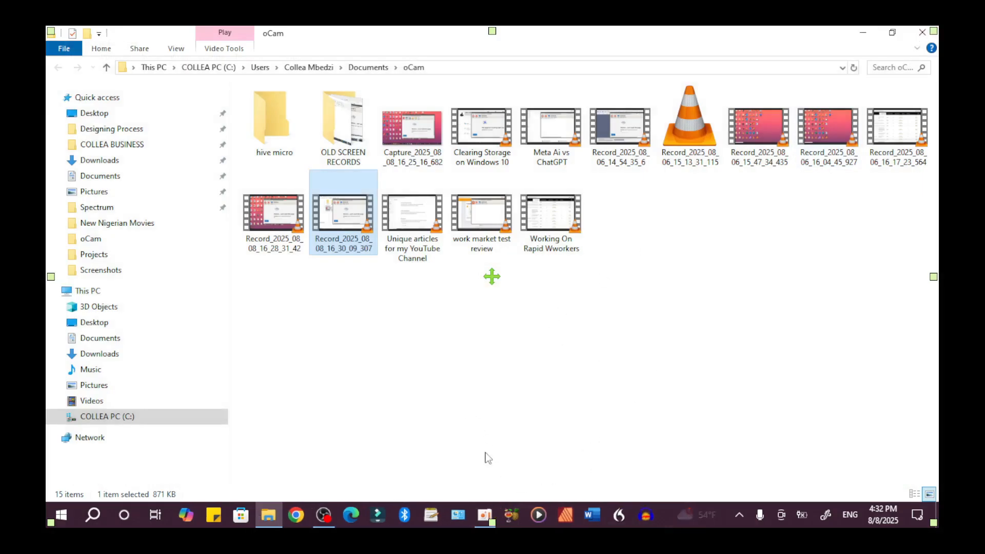
Step: Minimize the recordings folder, exit oCam including its closing notice, and close the browser page it launches
mouse_move(485, 514)
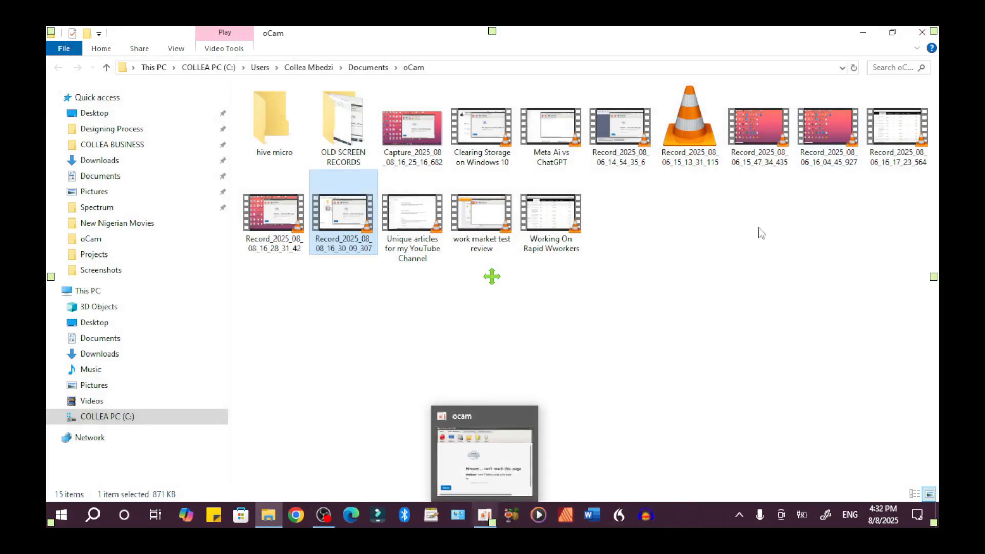
left_click(863, 32)
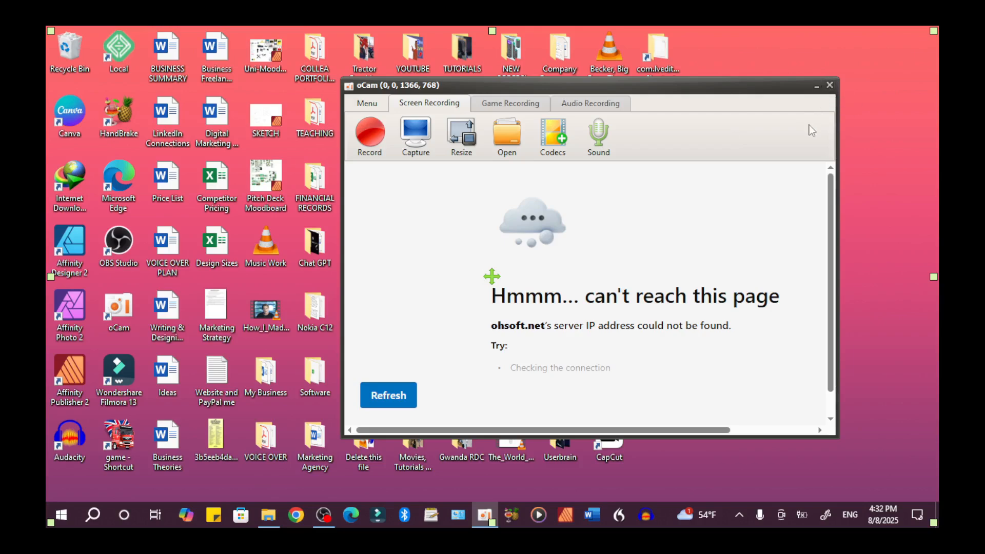
left_click(829, 86)
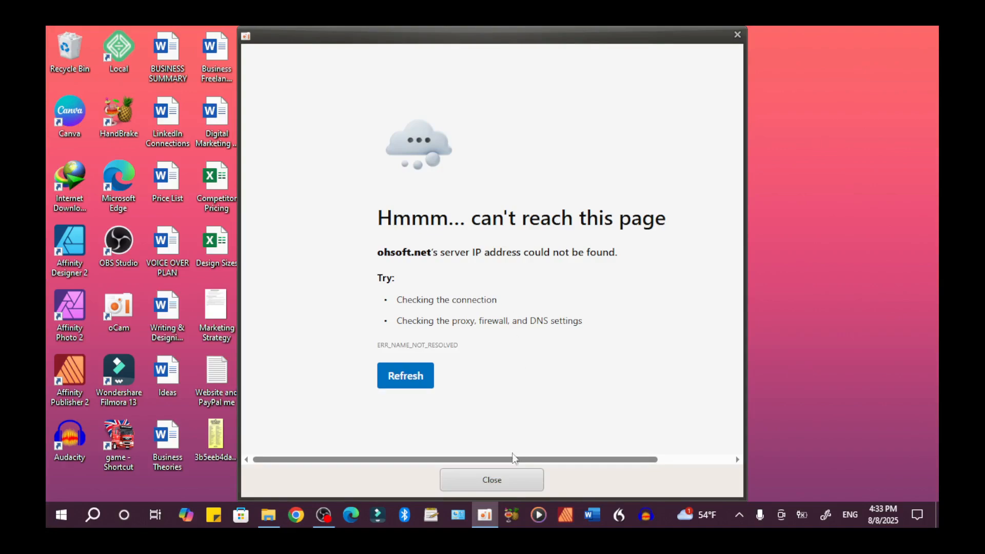
left_click(510, 477)
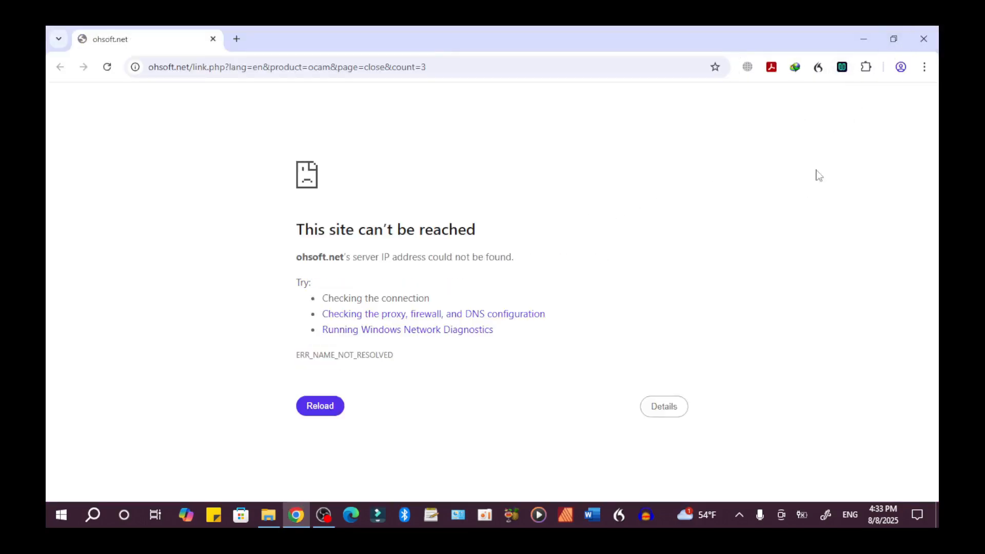
left_click(922, 41)
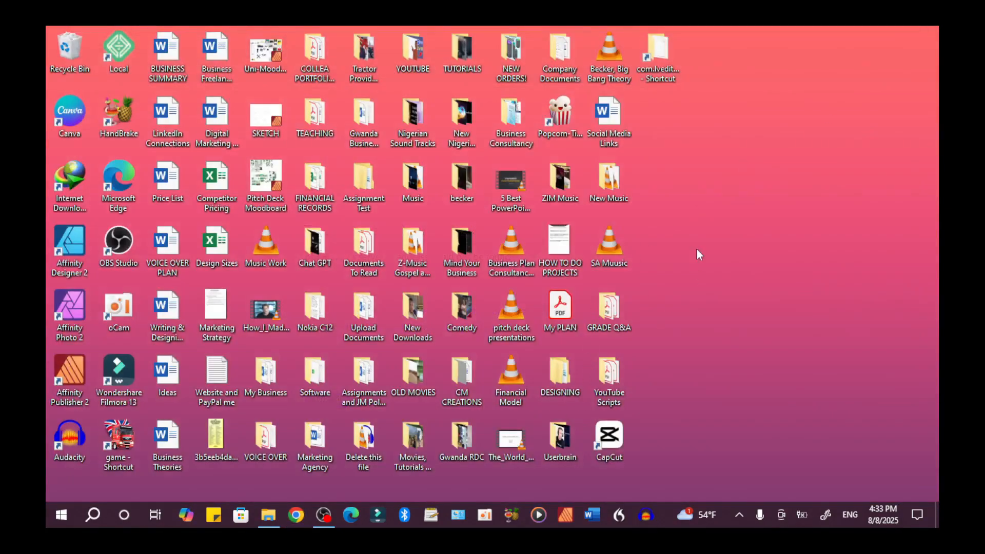